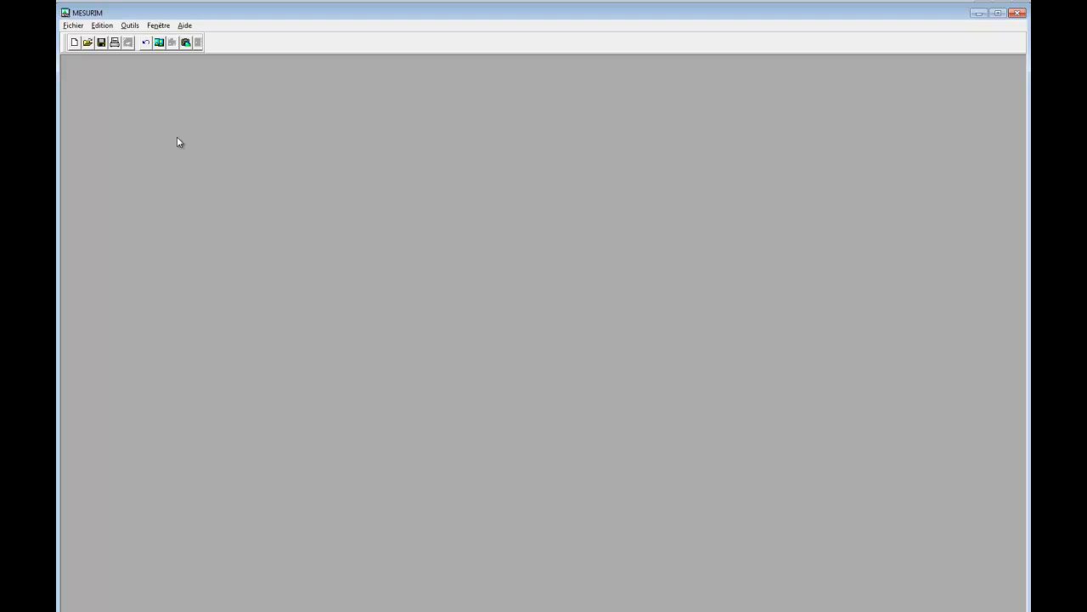
Open the image feuille from the Mesurim_pro_08 folder.
click(67, 28)
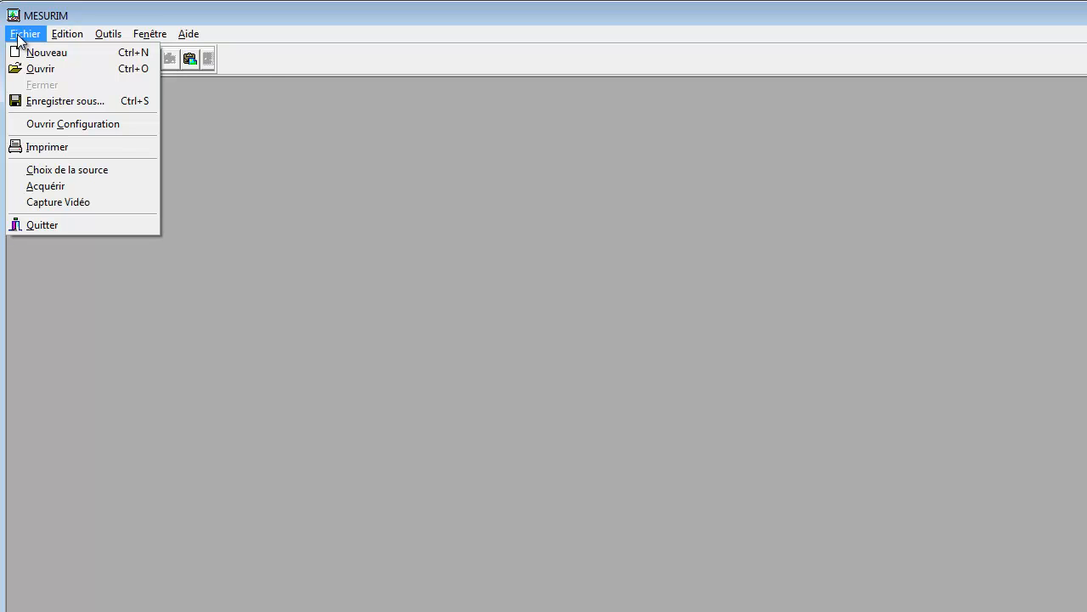
click(29, 34)
click(29, 34)
click(36, 69)
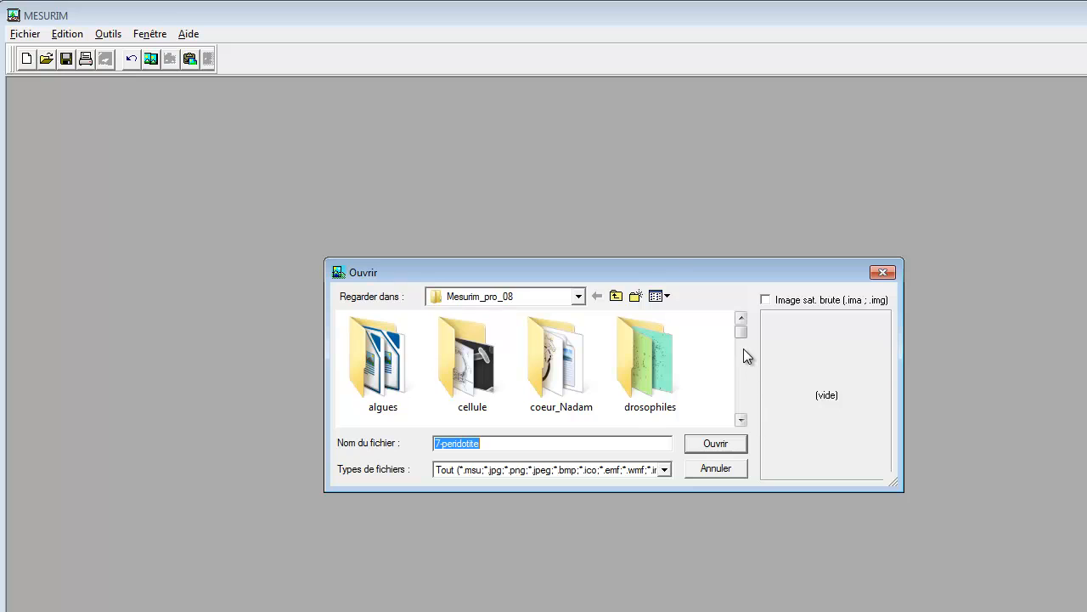
drag(740, 330, 745, 379)
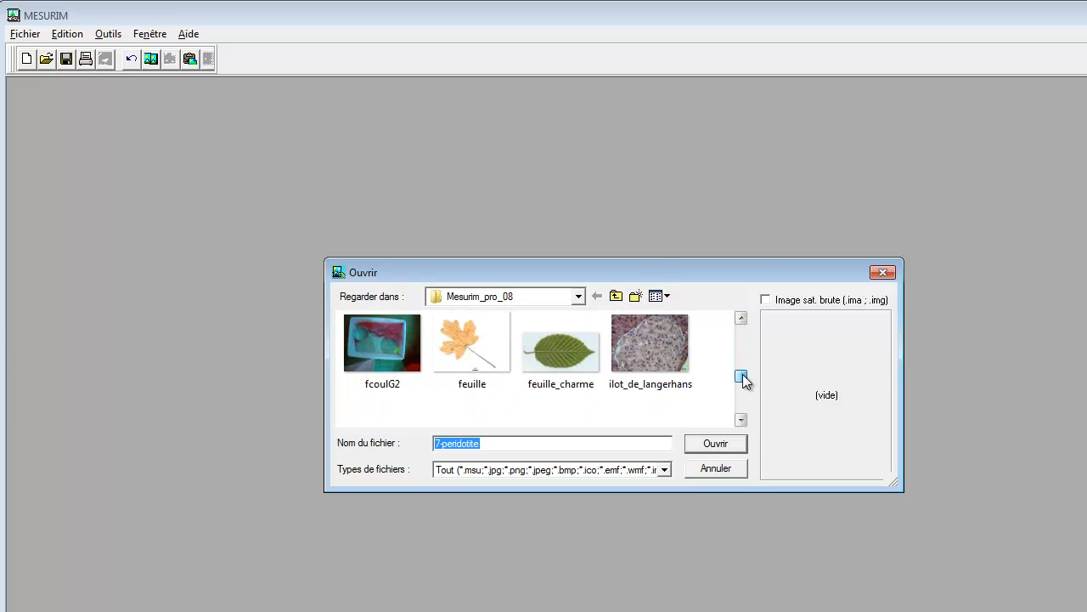
click(477, 355)
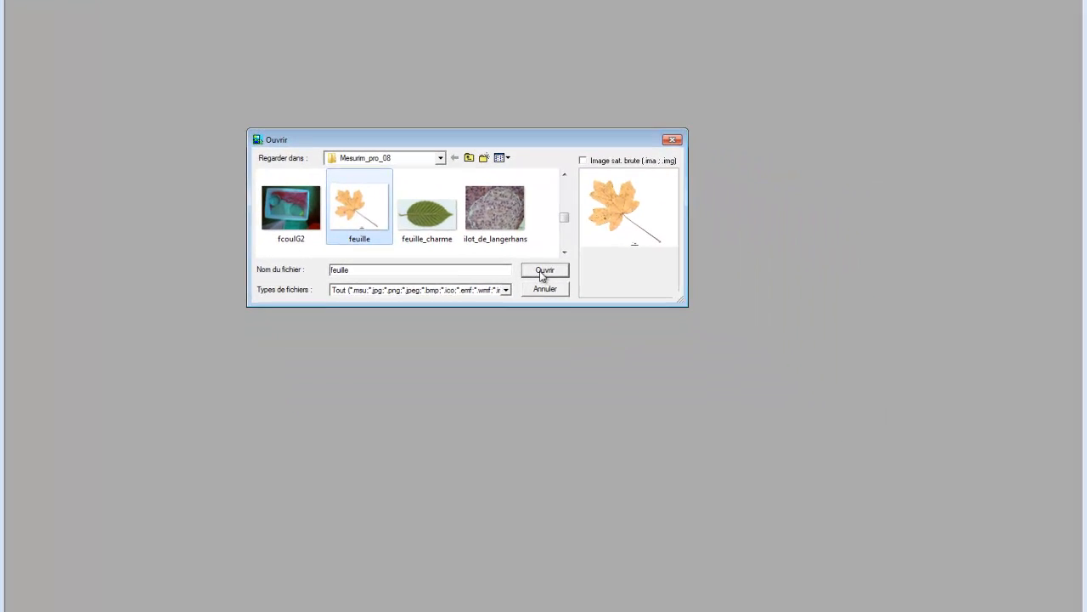
click(711, 444)
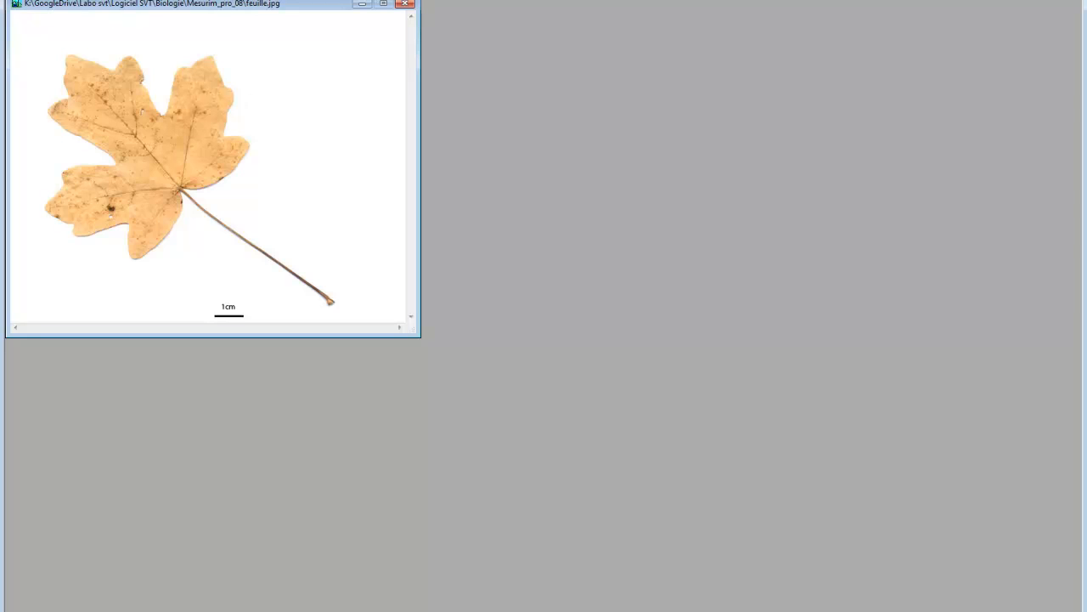
Enlarge the leaf image and place the zoom window beside it.
click(130, 0)
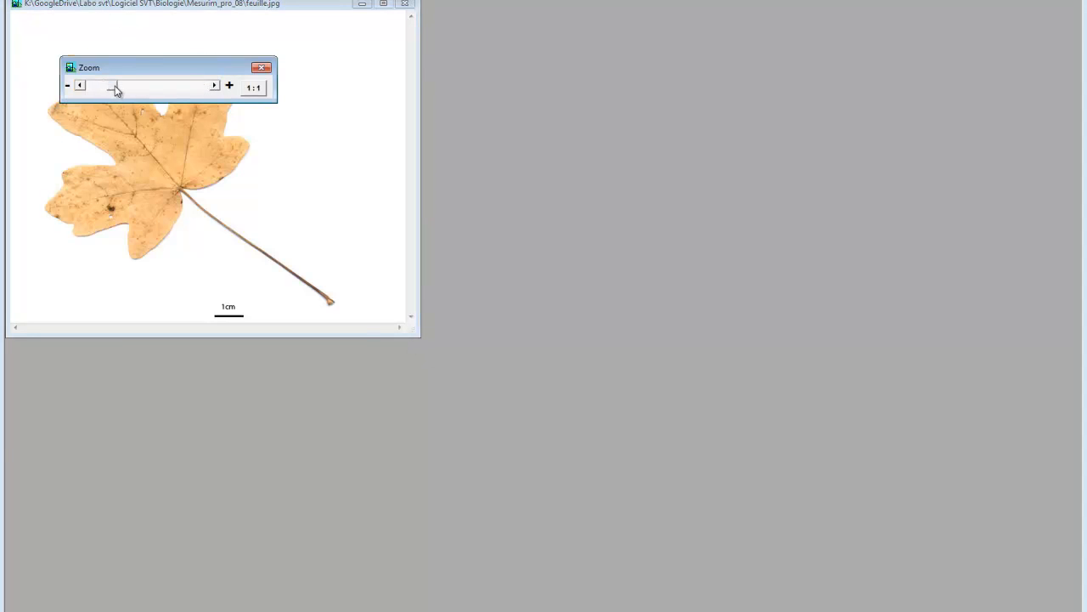
drag(112, 86, 1048, 49)
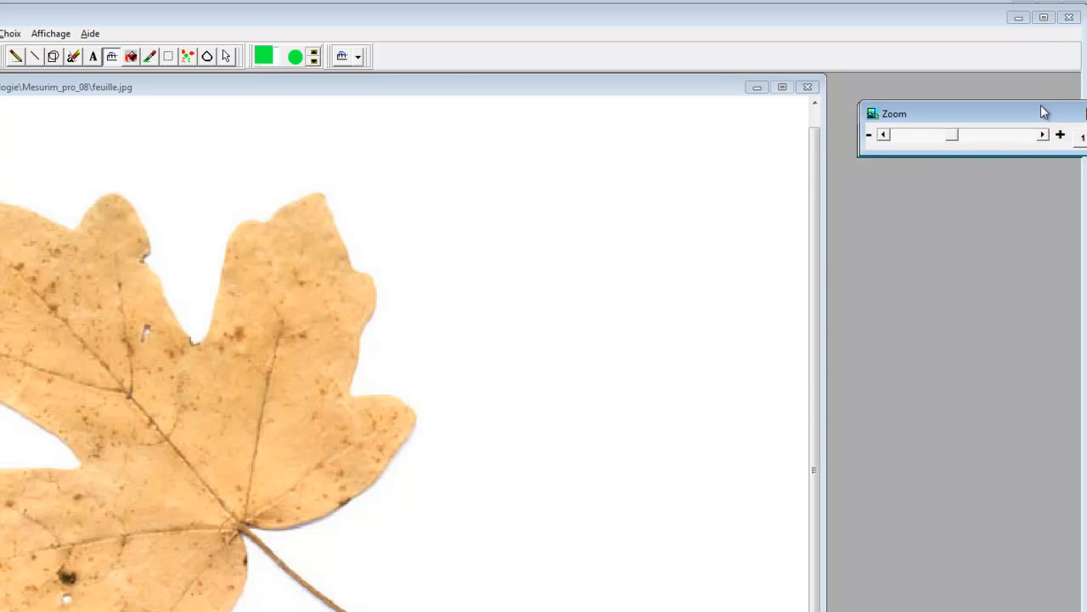
drag(1044, 112, 1008, 93)
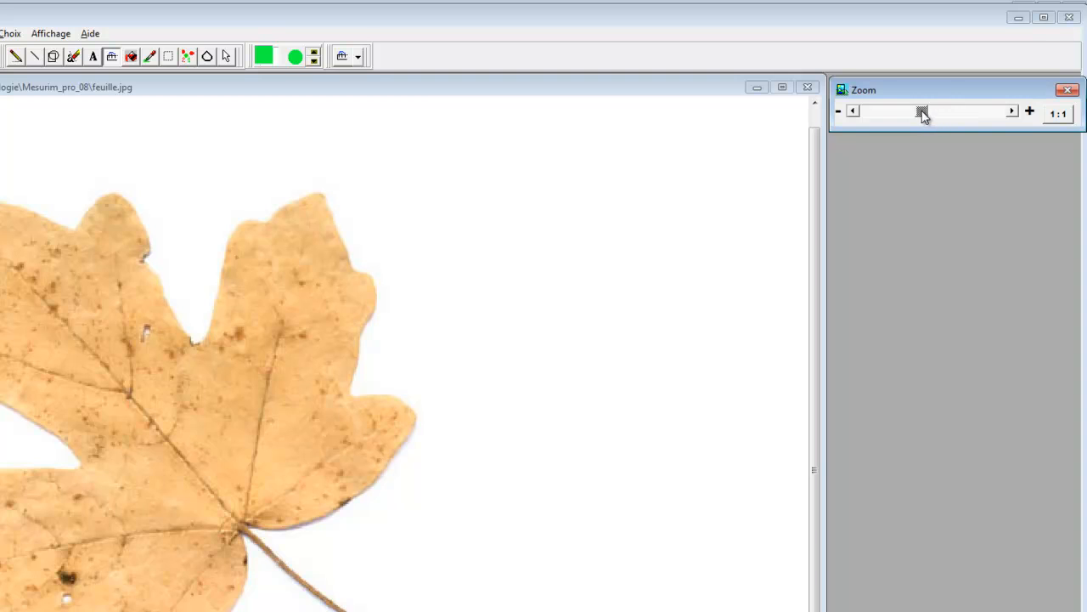
drag(923, 111, 917, 113)
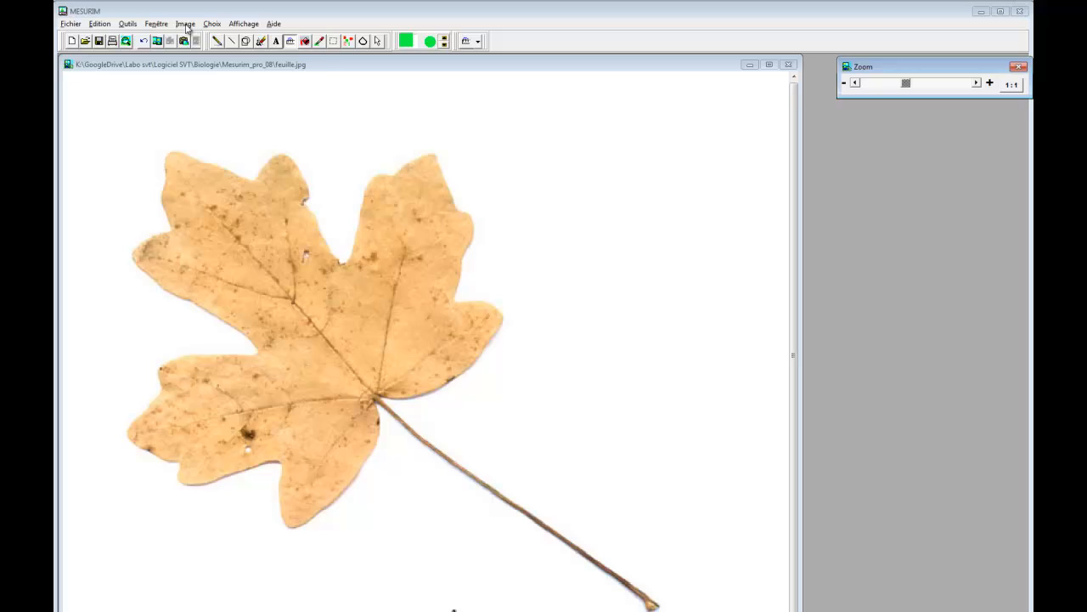
Define a new length scale for the image from its 1 cm scale bar, without keeping the scale in memory.
click(186, 24)
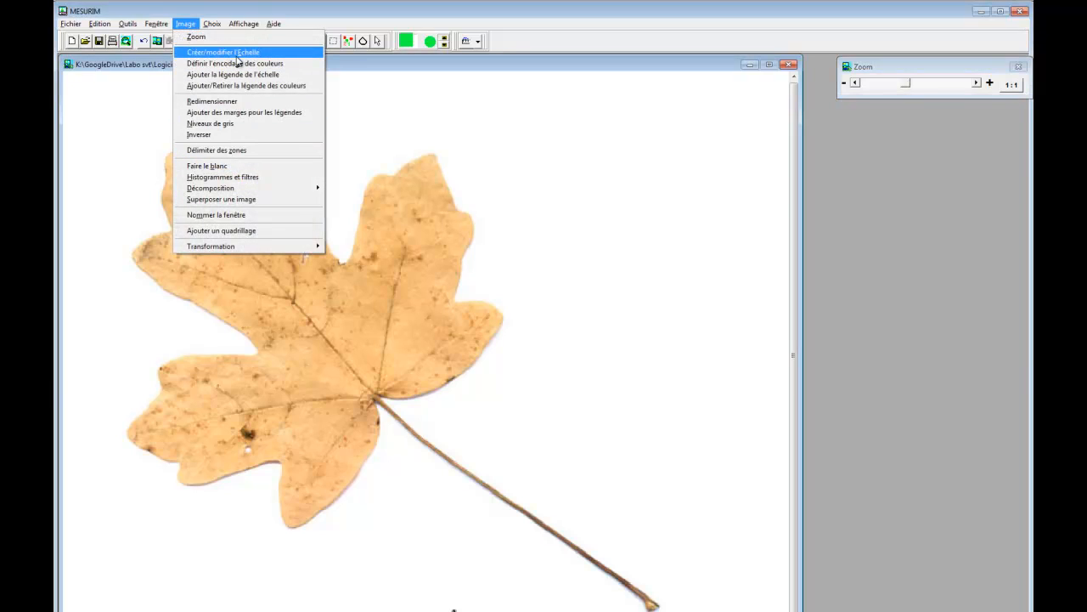
click(233, 53)
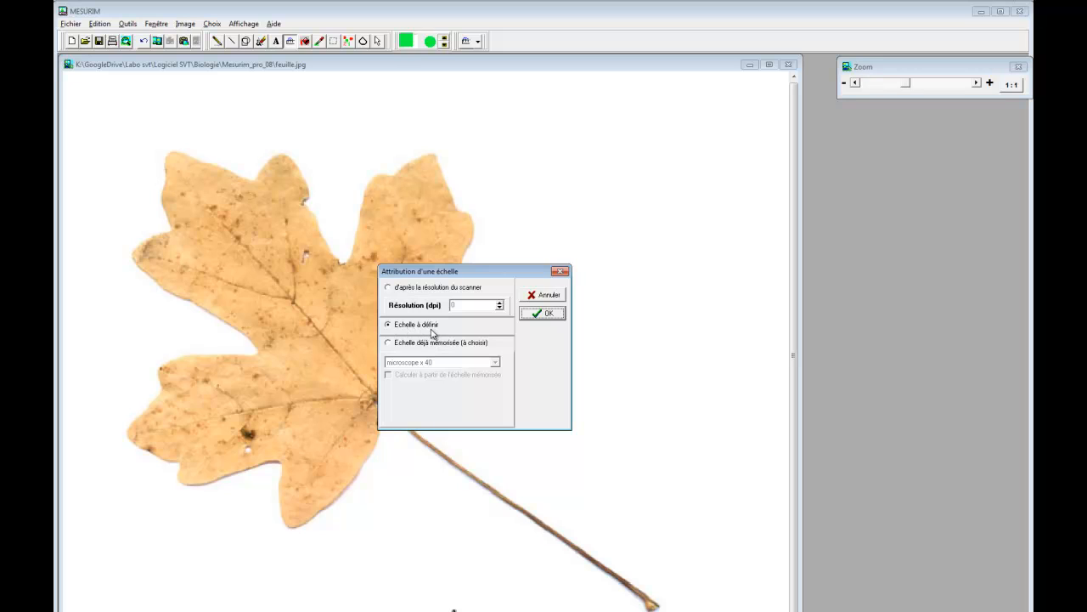
click(548, 314)
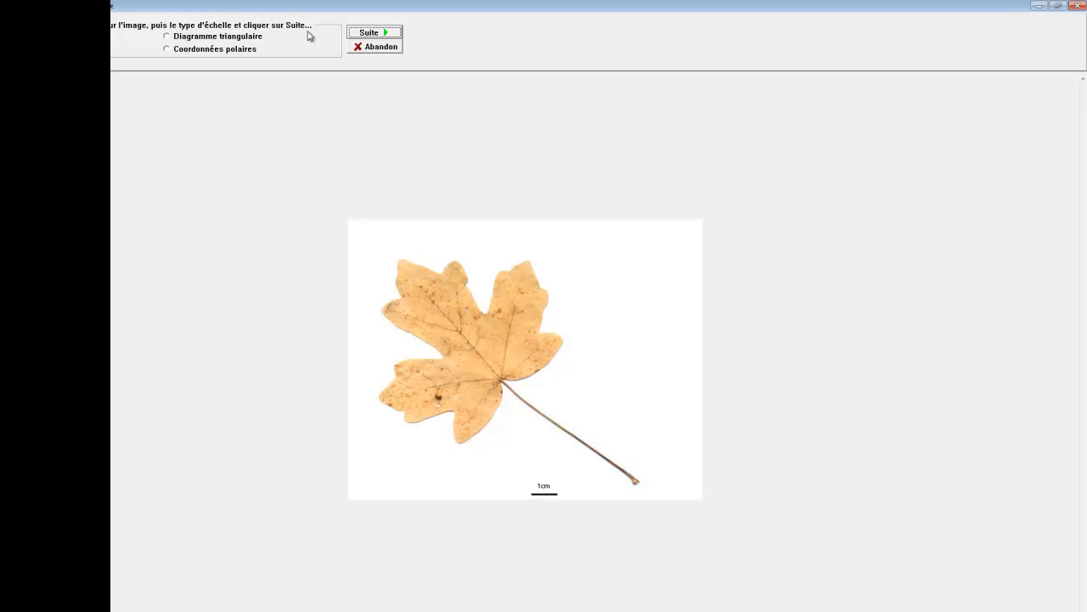
click(372, 33)
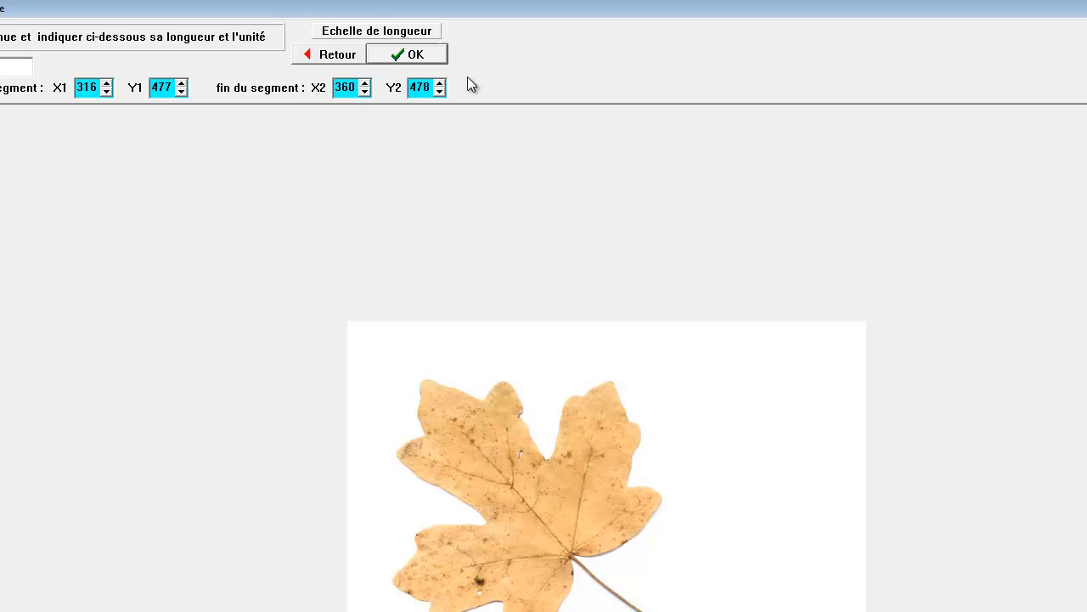
click(414, 54)
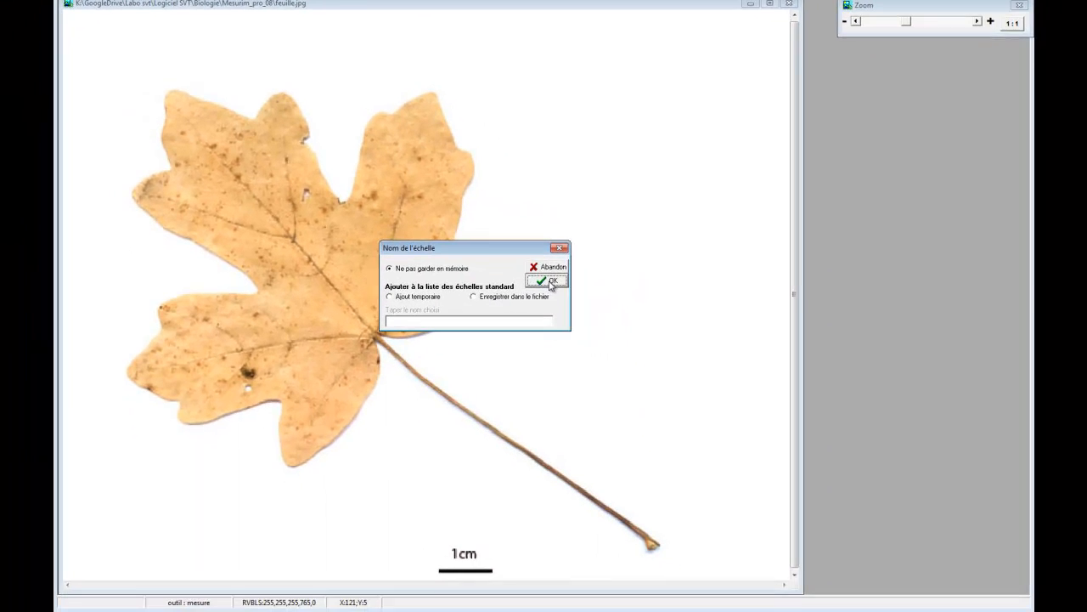
click(550, 282)
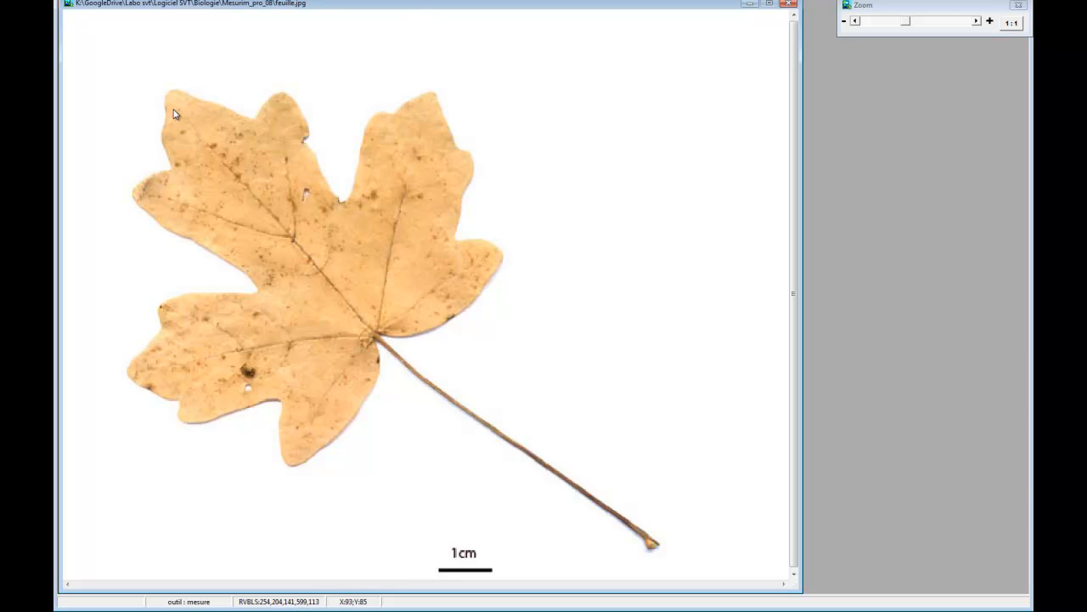
Measure the leaf's length from its upper-left tip to the stem's end, and its width diagonally across the blade.
mouse_move(170, 92)
mouse_down()
mouse_move(209, 172)
mouse_move(544, 421)
mouse_move(652, 550)
mouse_up()
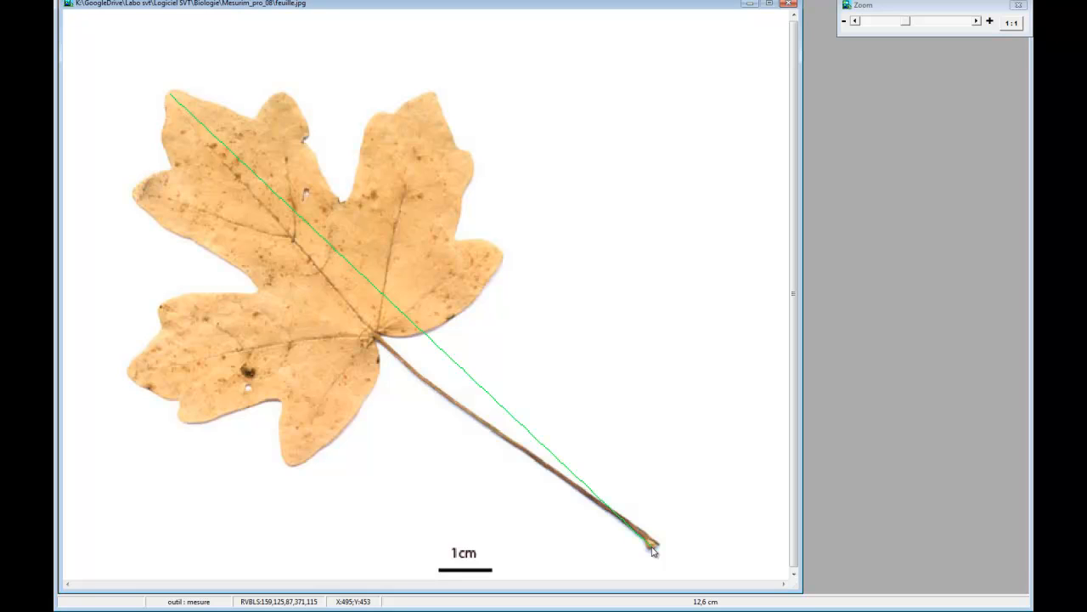
drag(652, 550, 653, 550)
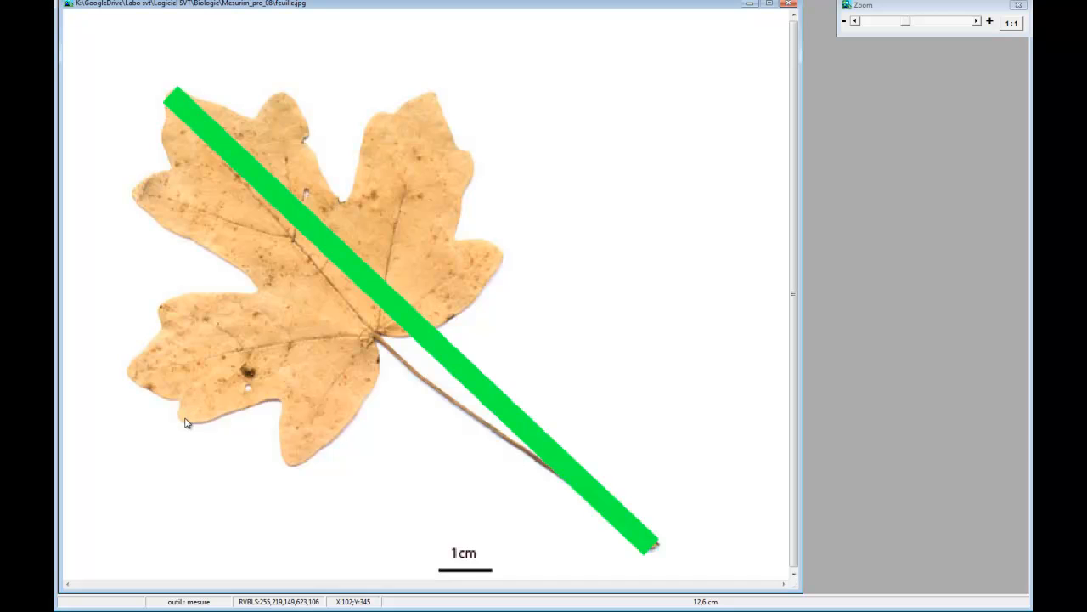
drag(185, 423, 444, 127)
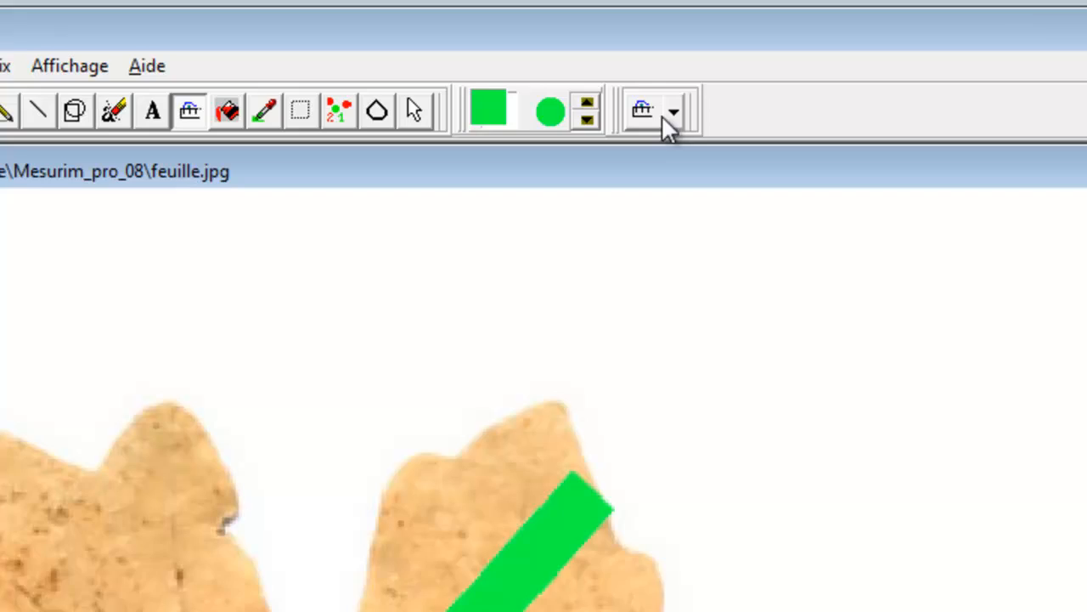
Set the measuring tool to Surface and reset its colour conditions.
click(671, 112)
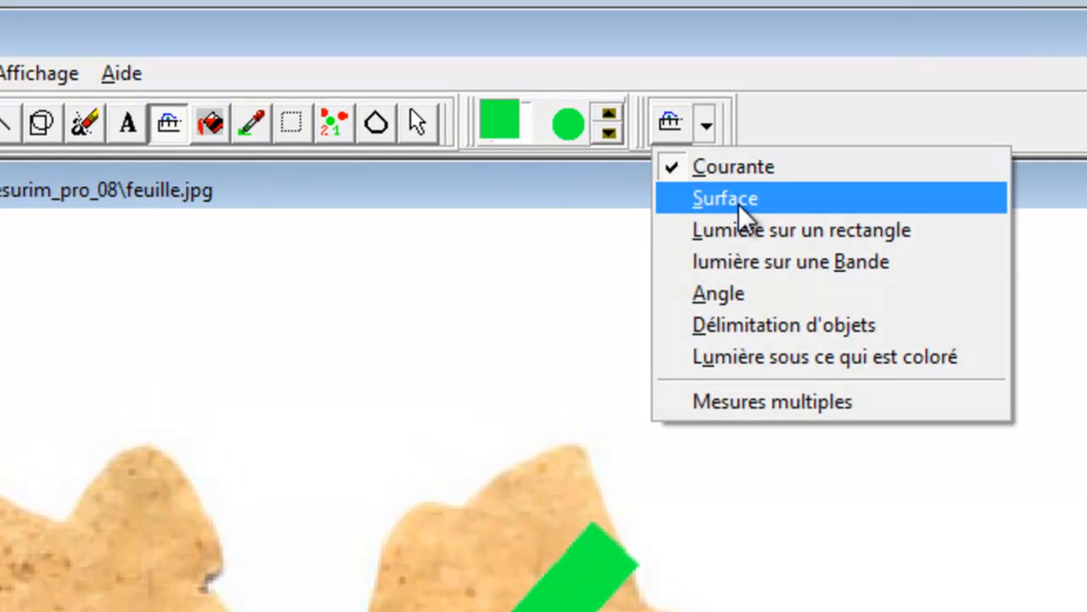
click(738, 204)
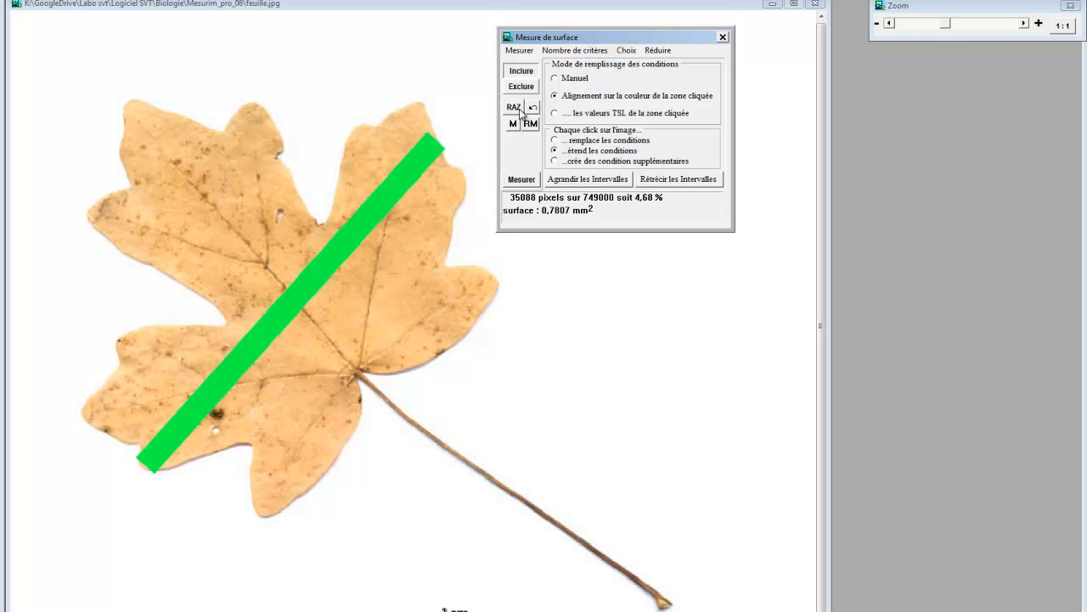
click(514, 108)
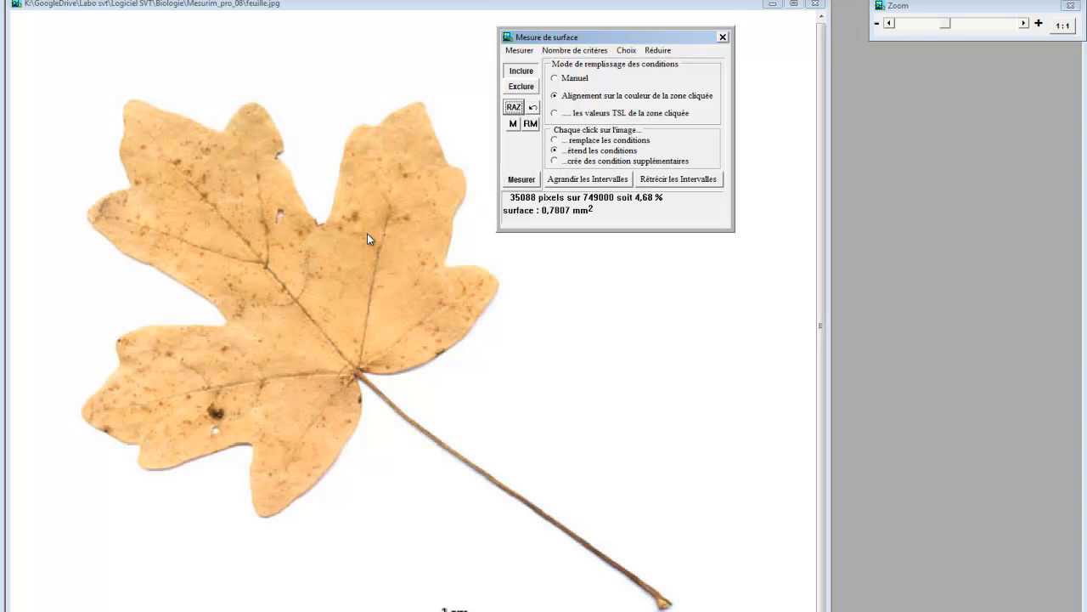
Sample several orange areas of the leaf blade as included colours and measure the matching surface.
click(388, 212)
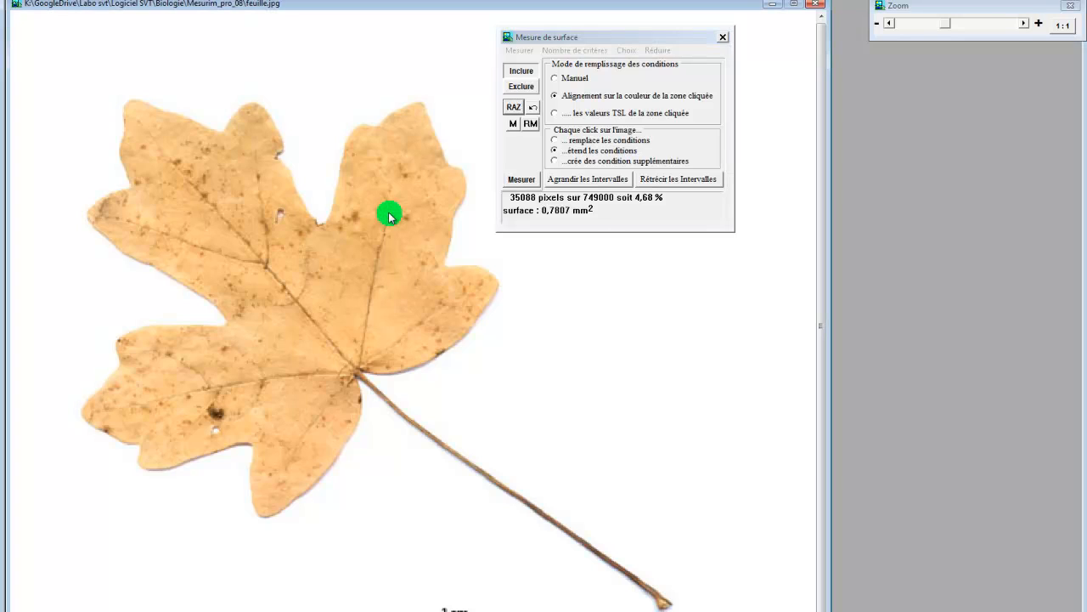
click(374, 286)
click(285, 324)
click(218, 226)
click(178, 160)
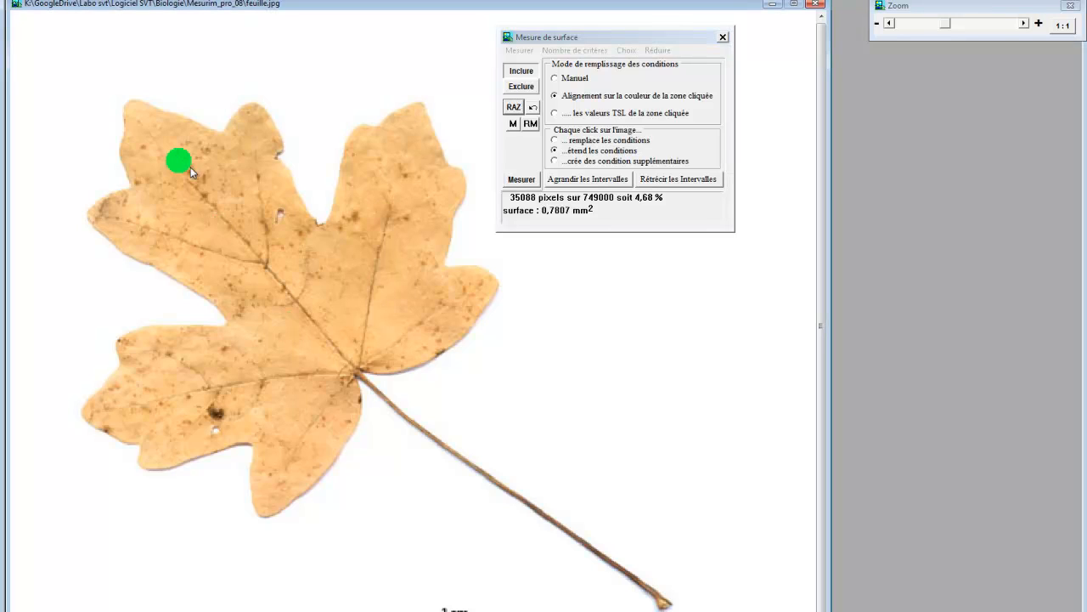
click(292, 254)
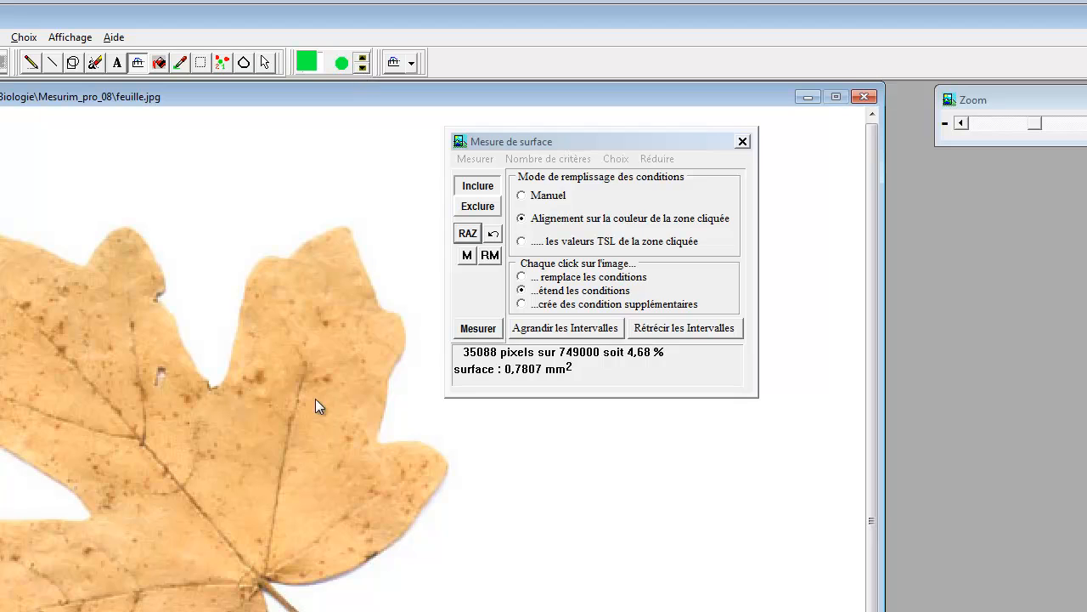
click(478, 329)
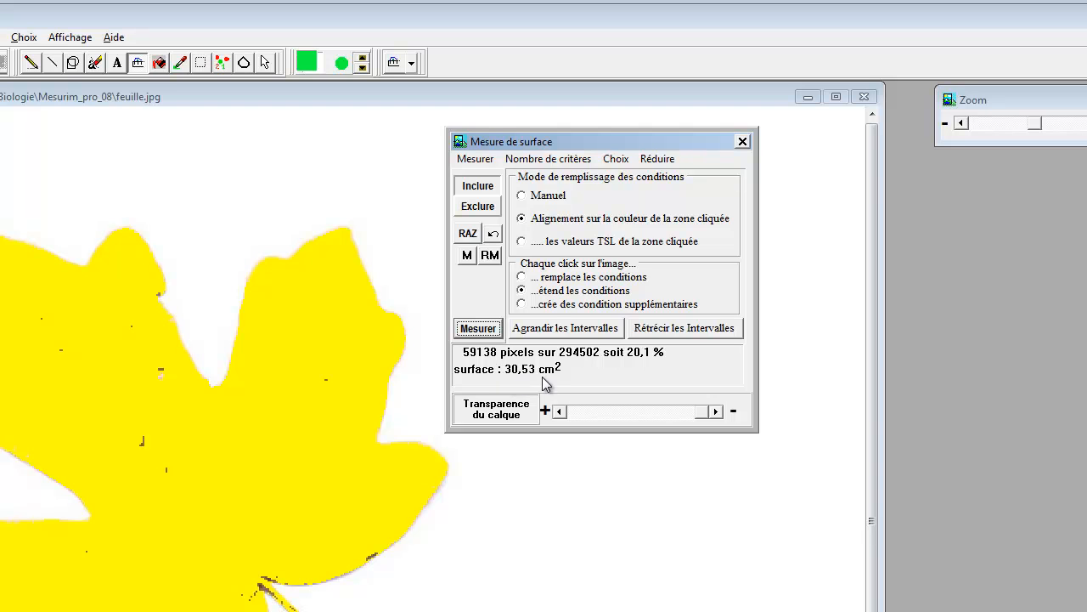
mouse_move(715, 415)
mouse_down()
mouse_move(641, 417)
mouse_move(729, 426)
mouse_up()
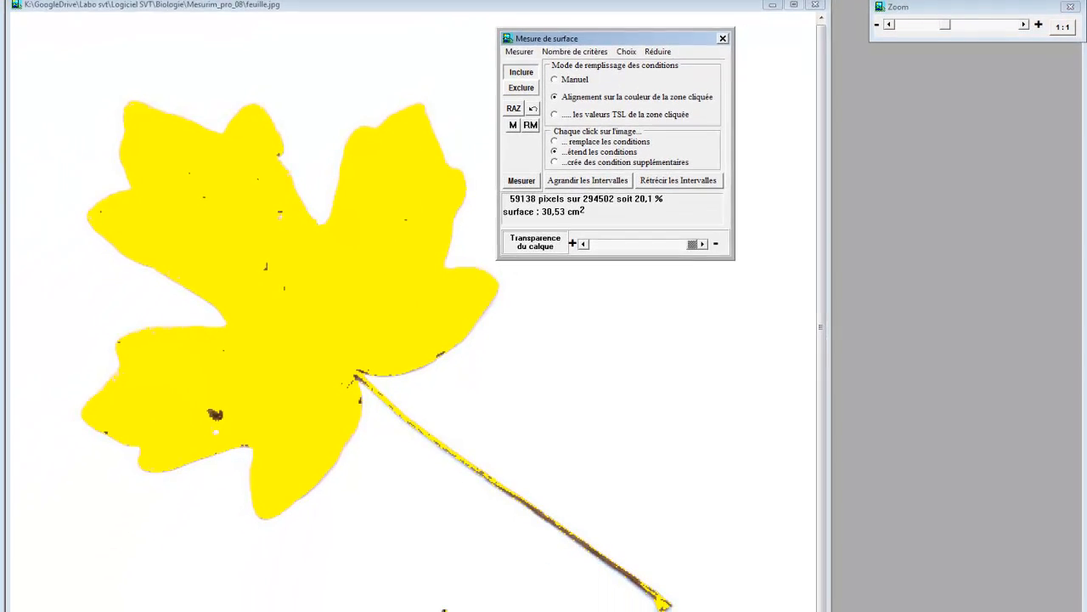
Add the dark blade spots and brown stem to the included colours and measure the surface again.
click(217, 414)
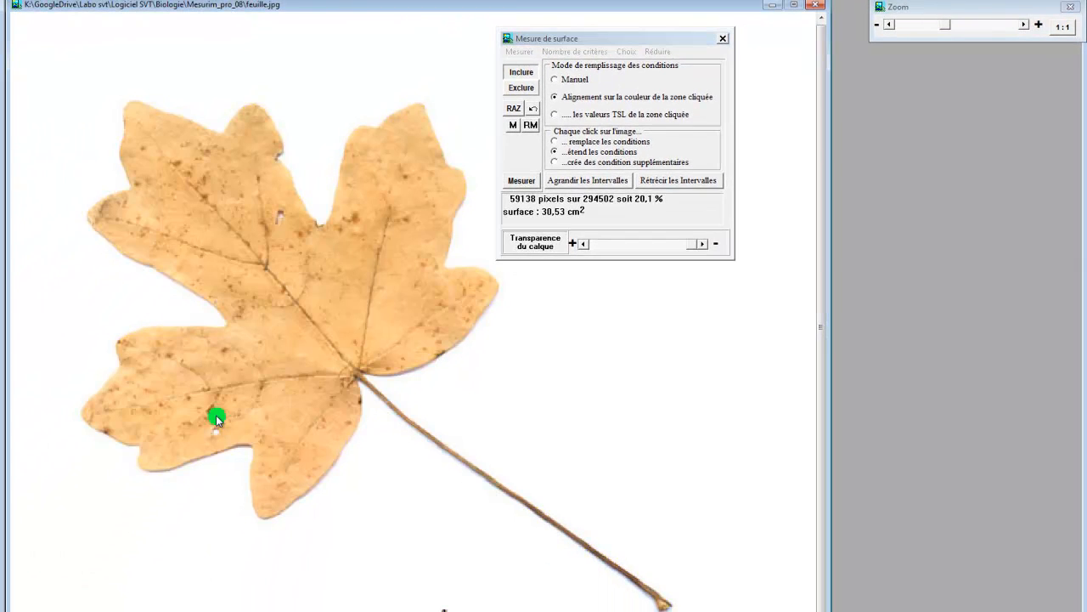
click(356, 218)
click(401, 220)
click(560, 528)
click(579, 540)
click(528, 181)
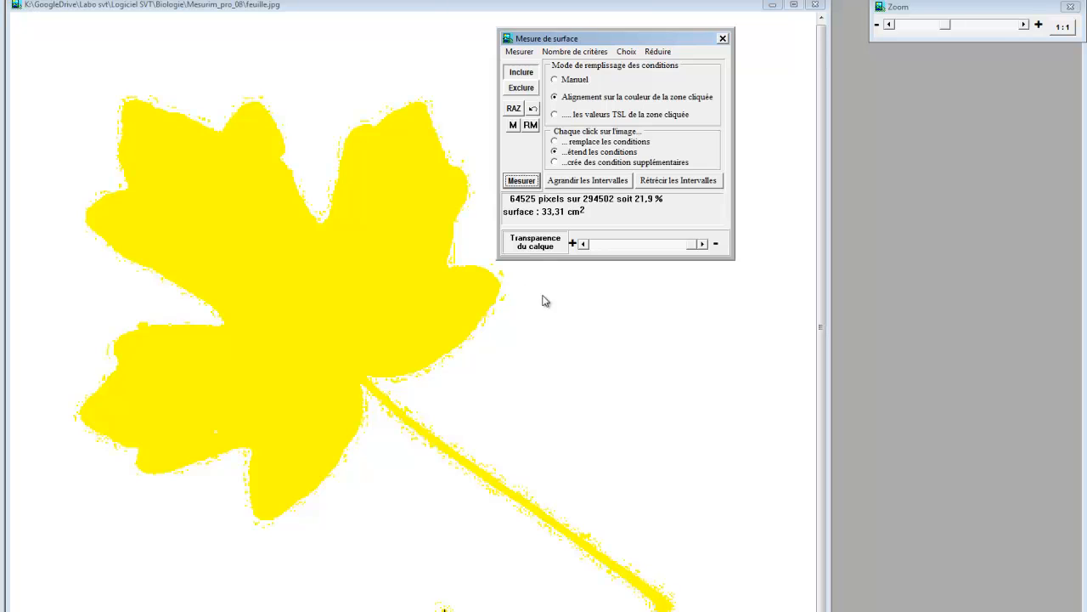
mouse_move(693, 246)
mouse_down()
mouse_move(643, 246)
mouse_move(693, 246)
mouse_up()
Exclude the pale background colours along the stem's edge and remeasure the leaf surface.
click(524, 88)
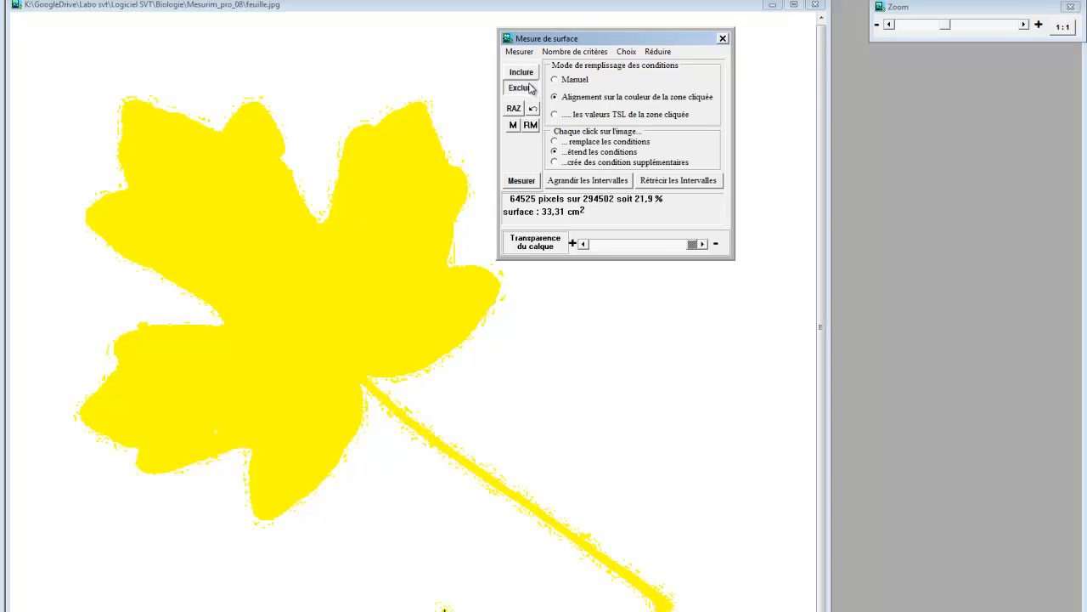
click(494, 474)
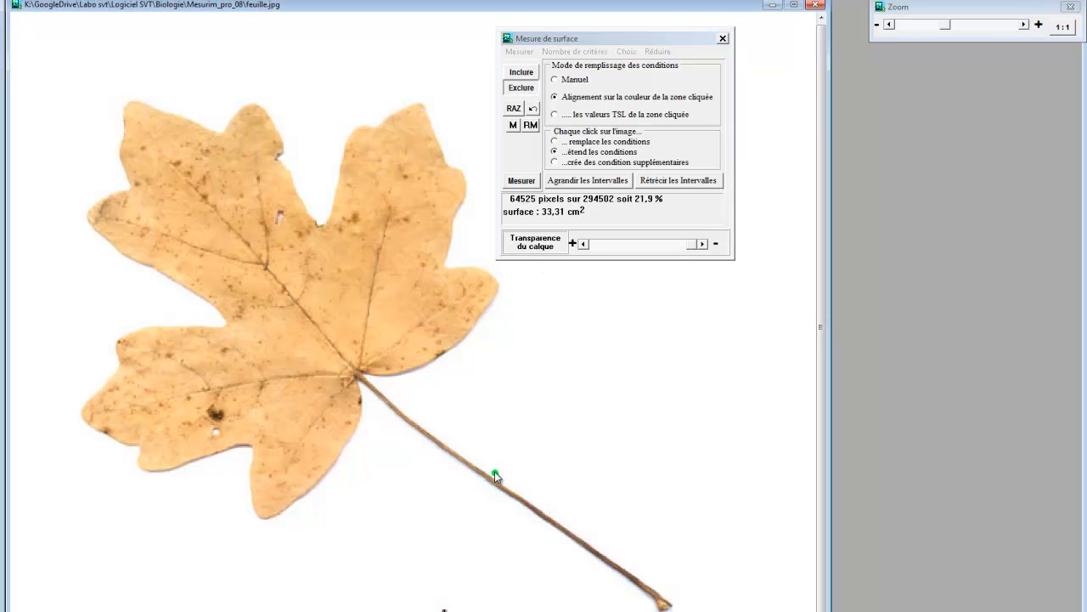
click(529, 498)
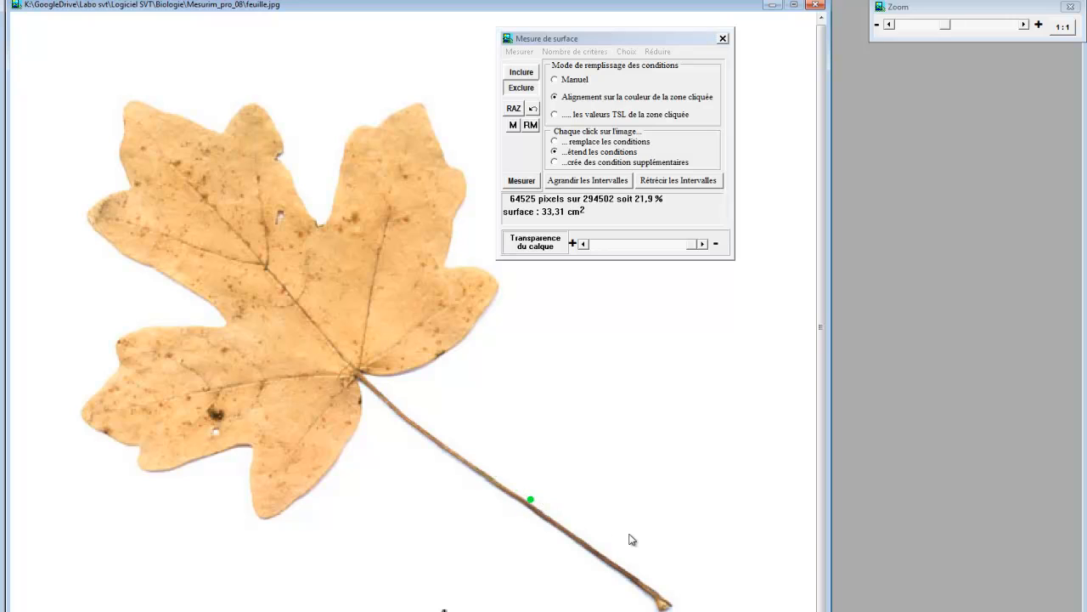
click(522, 181)
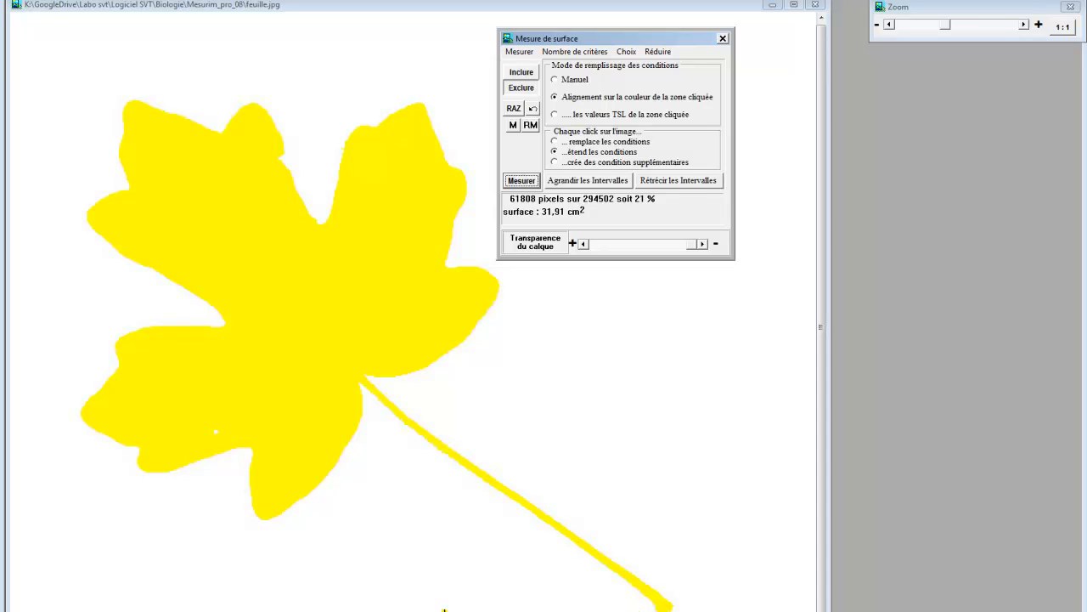
Try excluding the dark scale marking's colour from the surface measurement, undo that exclusion and remeasure.
click(444, 609)
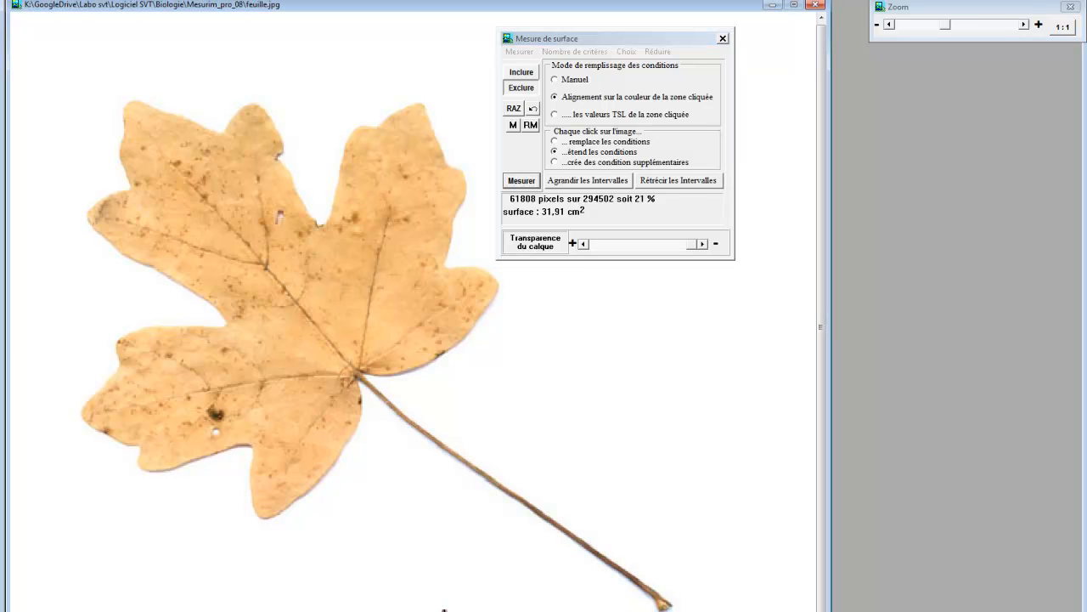
click(521, 181)
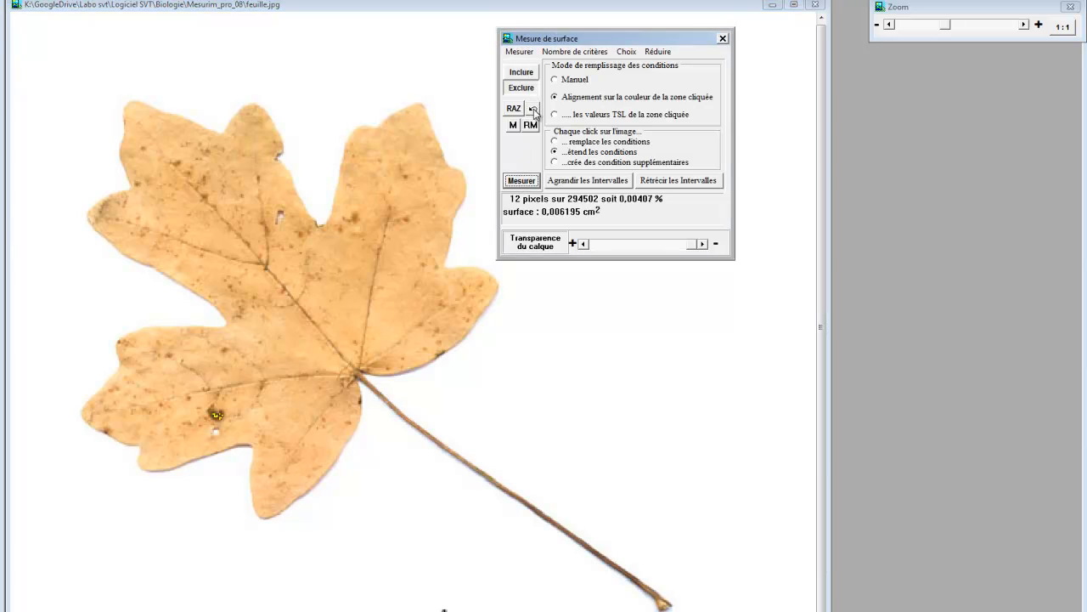
click(527, 183)
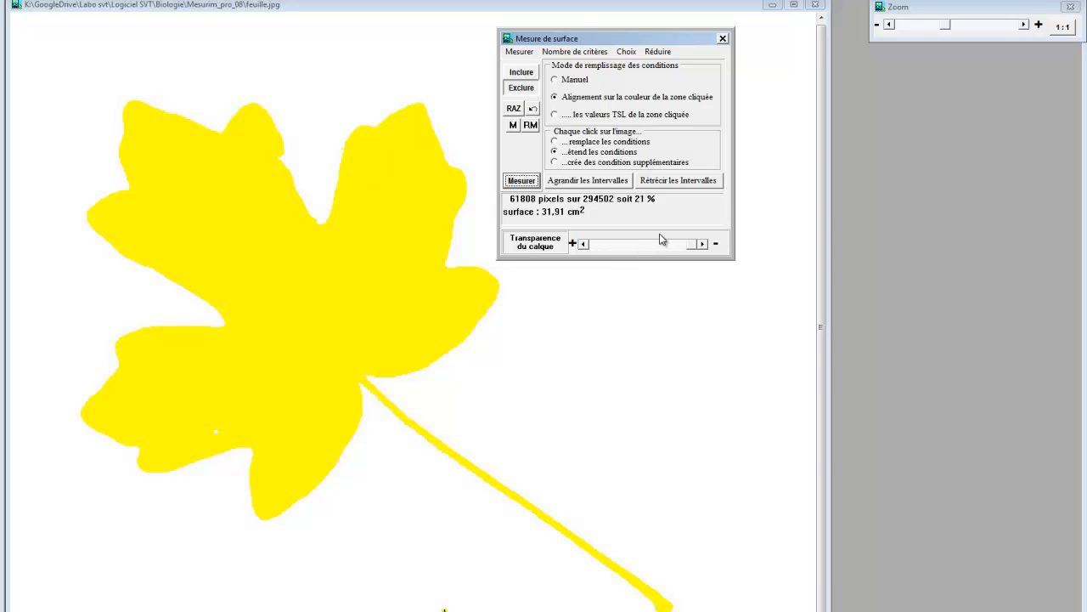
Close the surface measurement and the leaf image, and open the 7-peridotite image from the Mesurim_pro_08 folder.
click(723, 39)
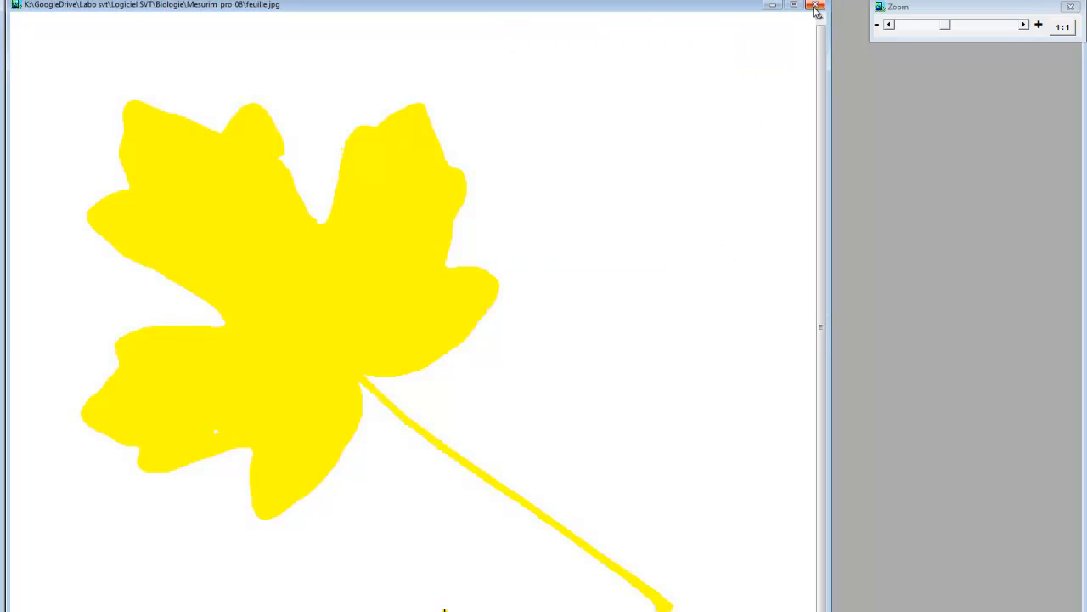
click(816, 7)
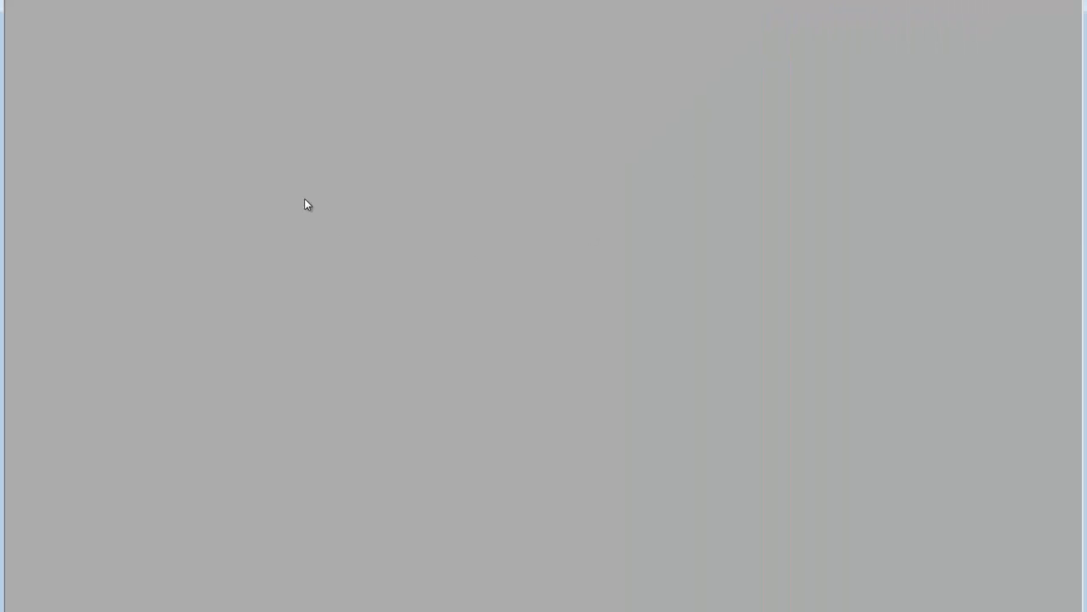
click(17, 1)
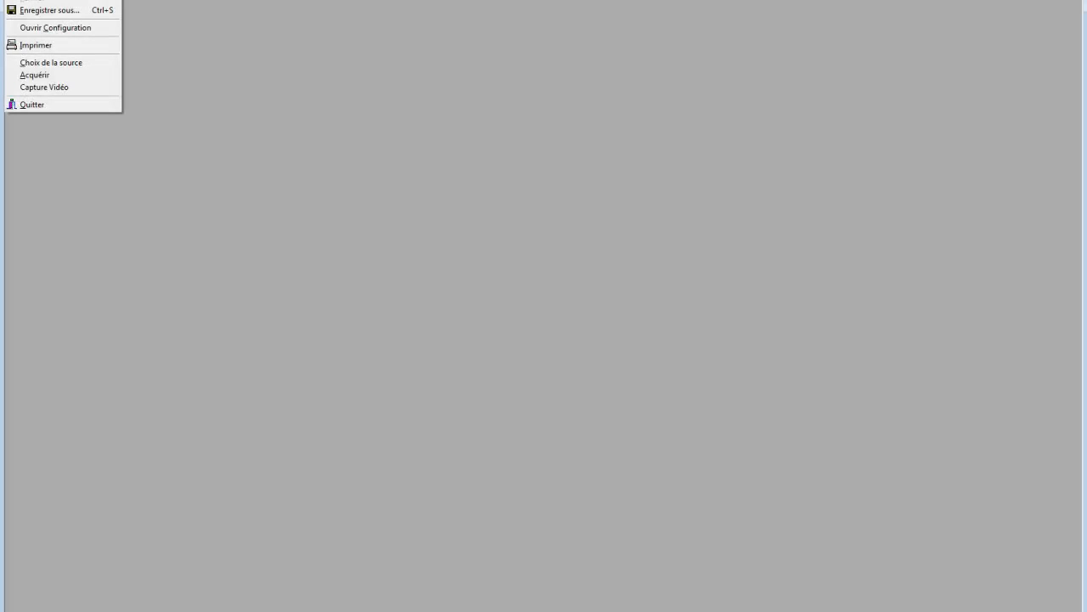
click(33, 0)
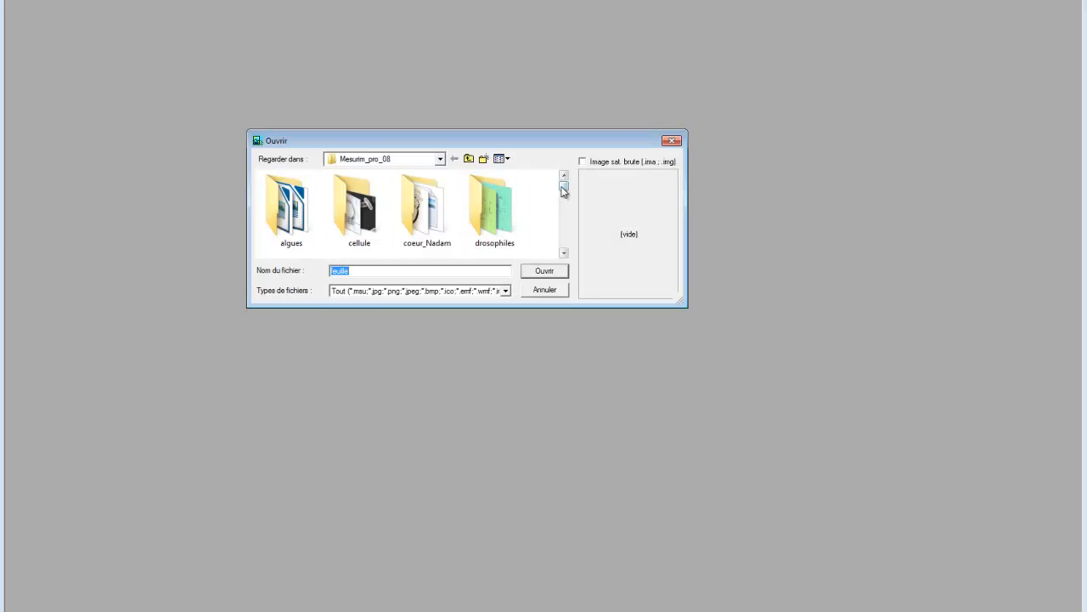
drag(562, 185, 560, 202)
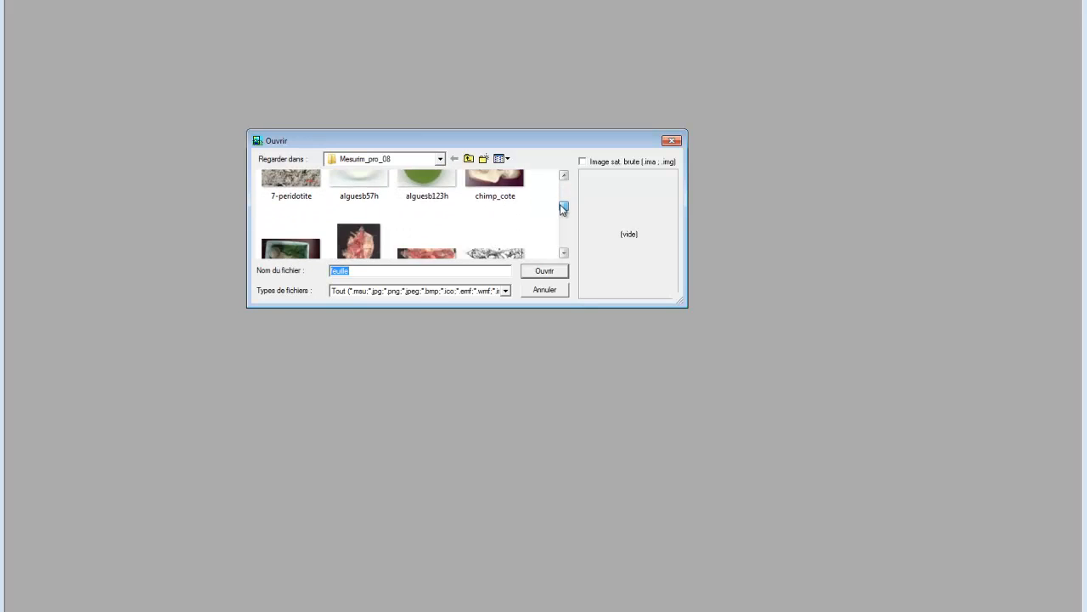
click(290, 204)
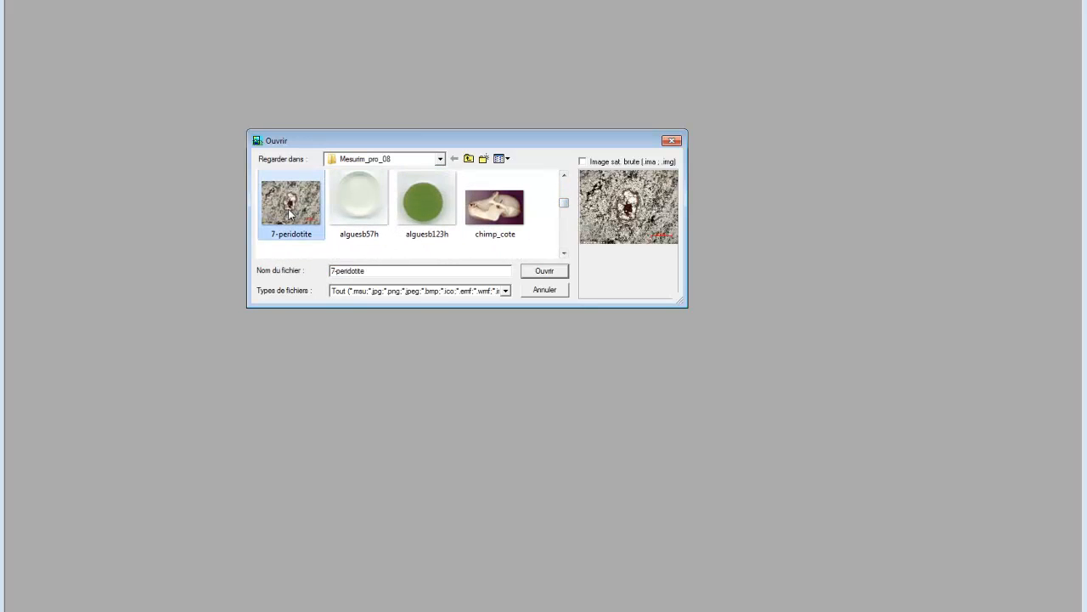
click(538, 271)
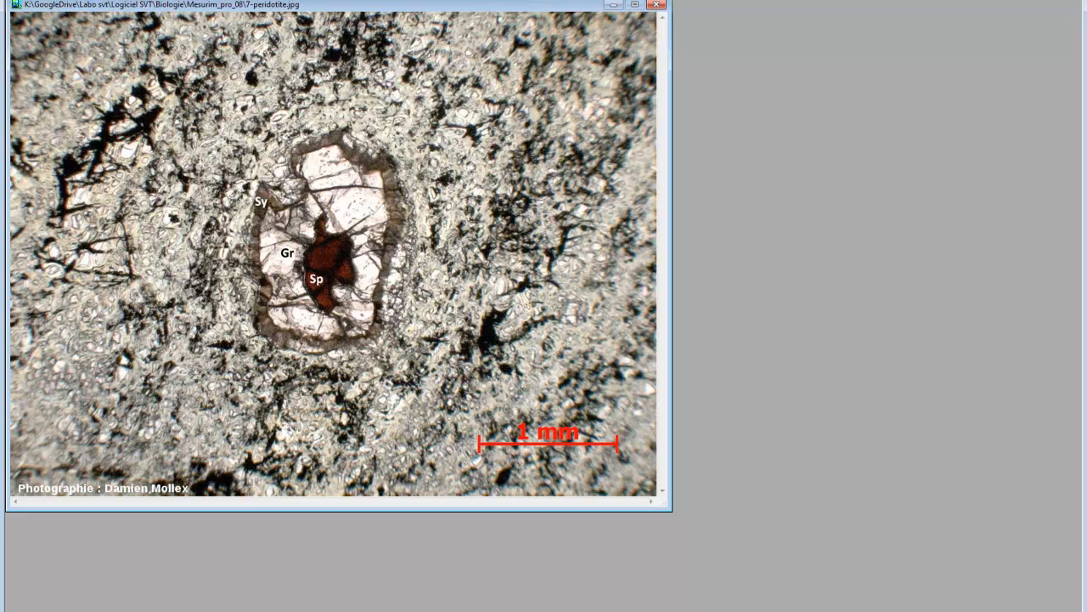
Define the image scale by tracing the red 1 mm scale bar, without keeping the scale in memory.
click(145, 0)
click(174, 0)
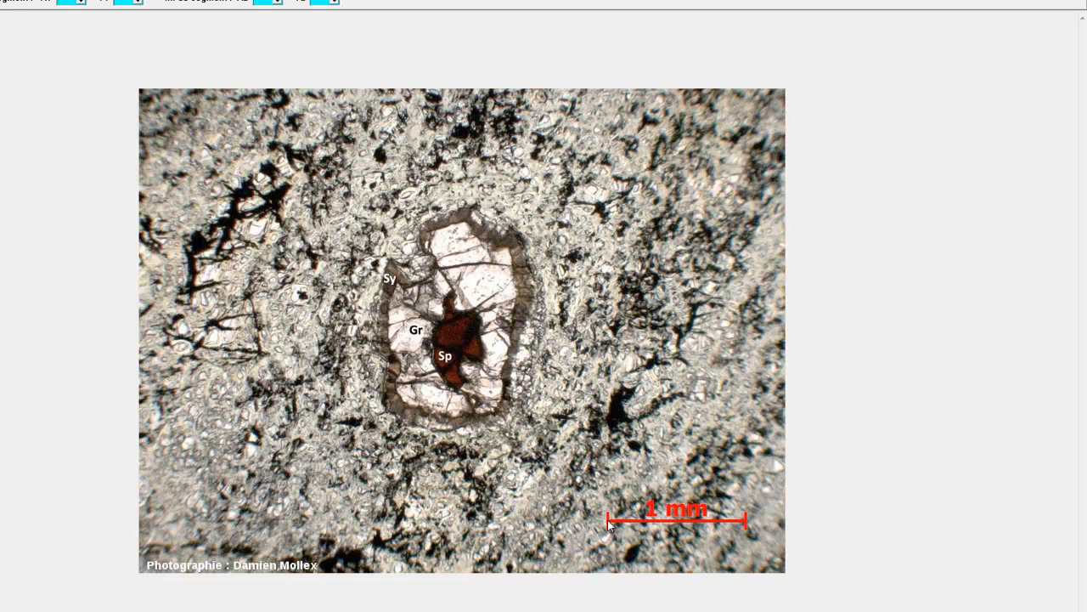
drag(607, 520, 744, 520)
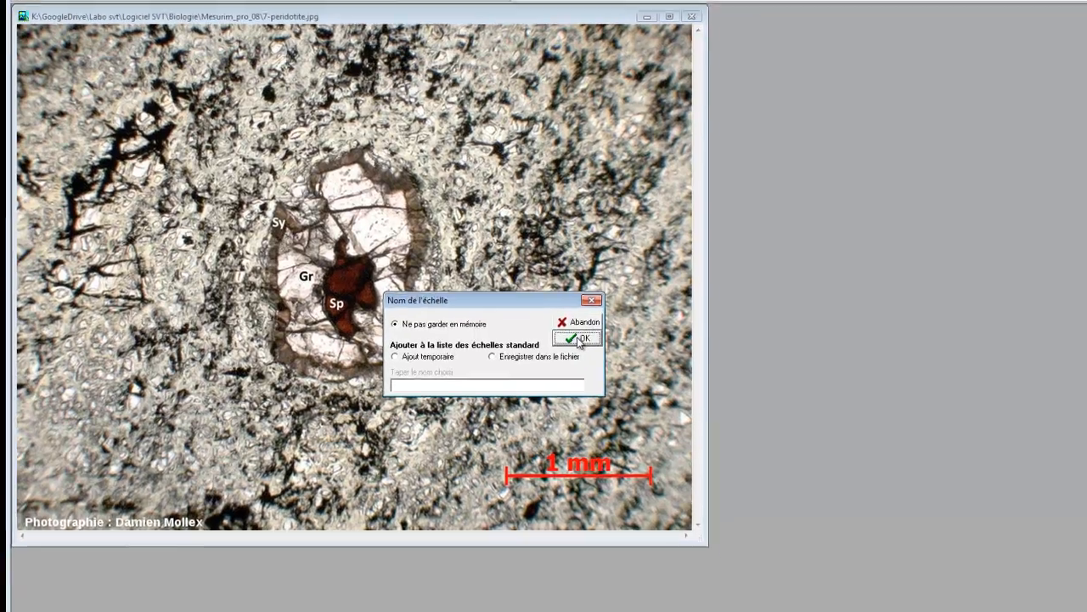
click(580, 339)
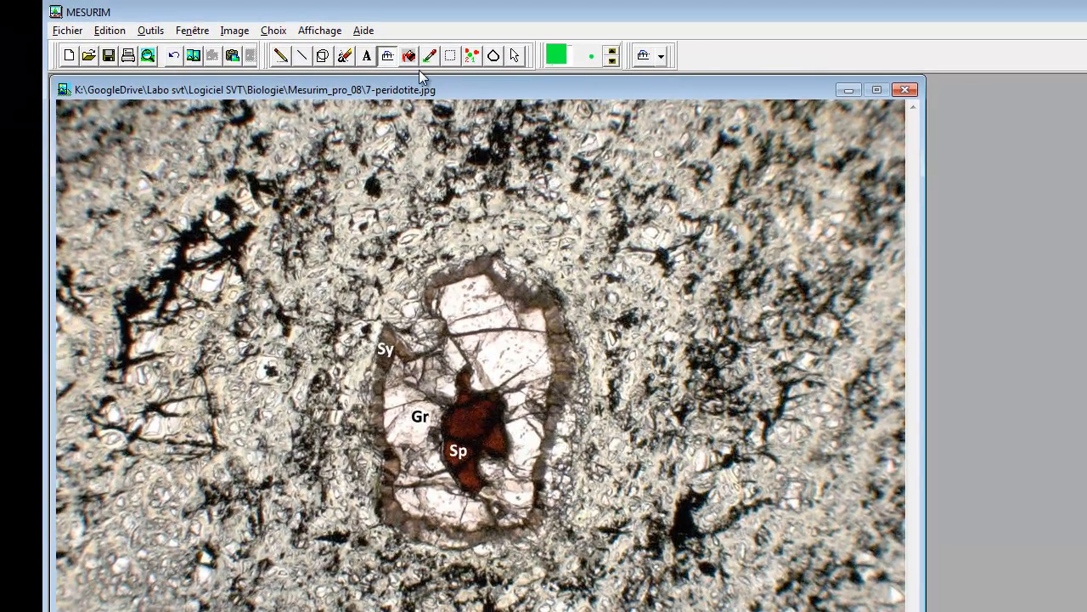
Choose the polygon surface tool and set the drawing colour to bright green with an opacity of 255.
click(494, 57)
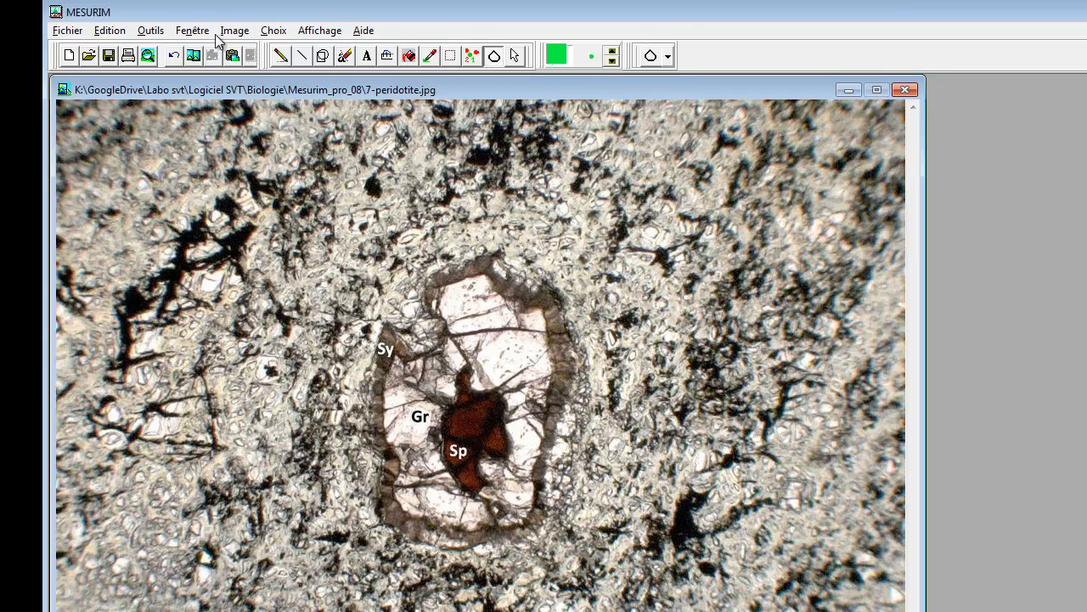
click(493, 56)
click(557, 55)
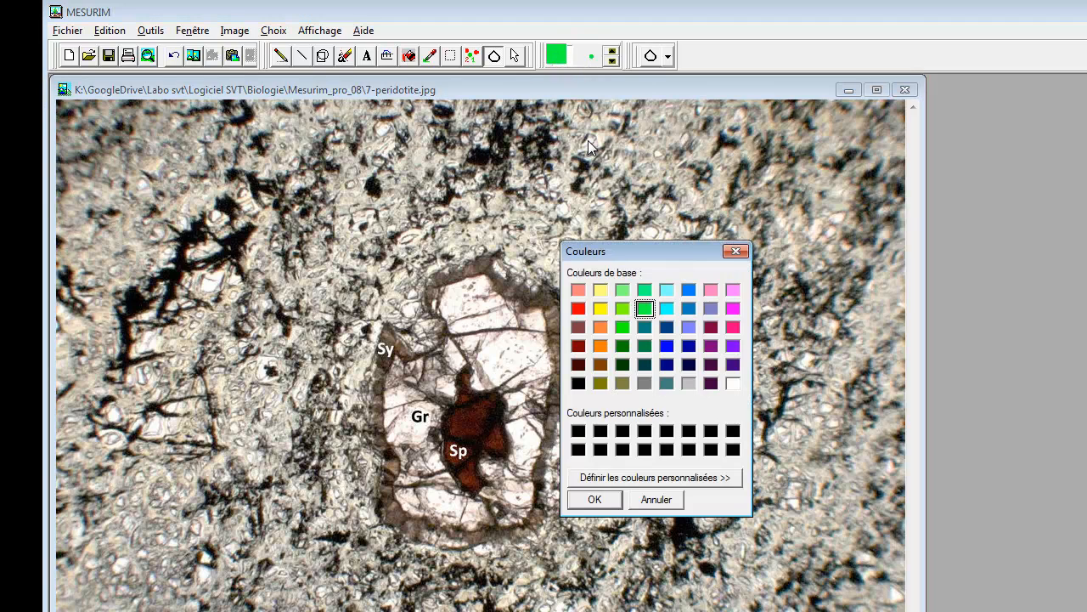
click(578, 309)
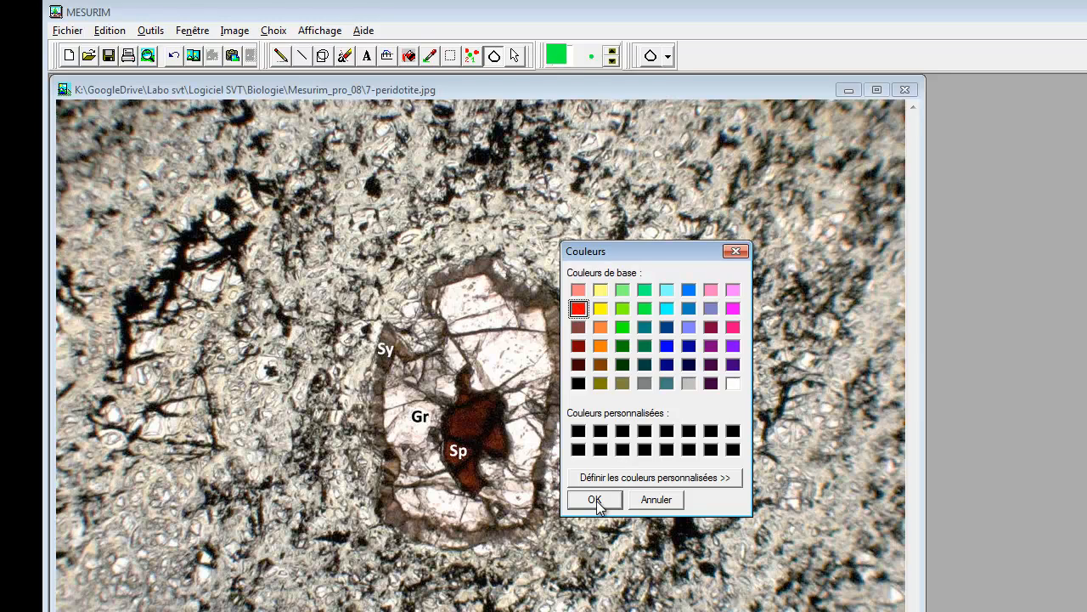
click(623, 327)
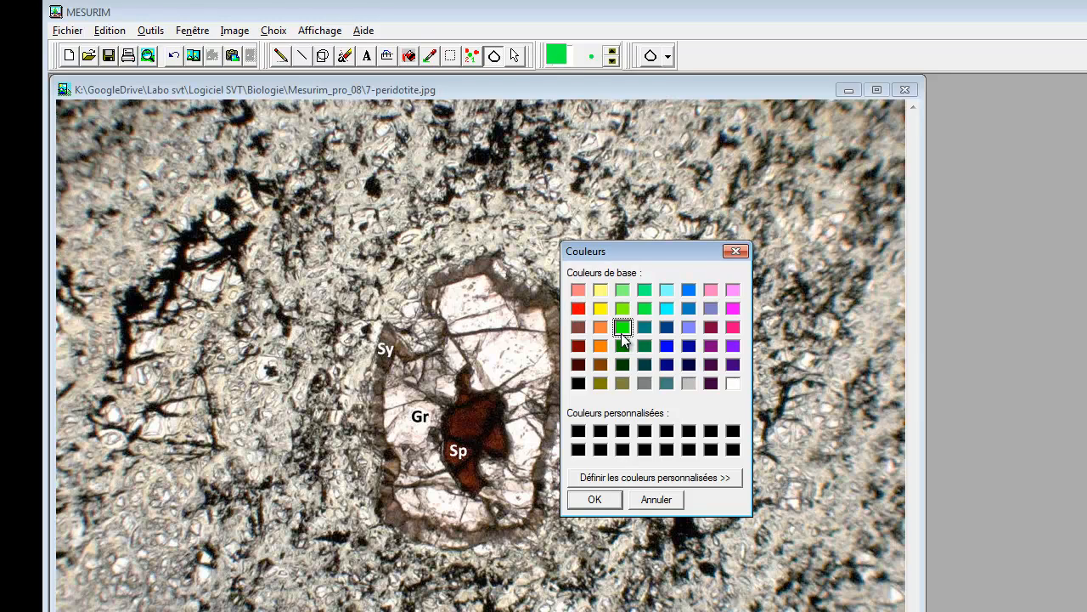
click(596, 501)
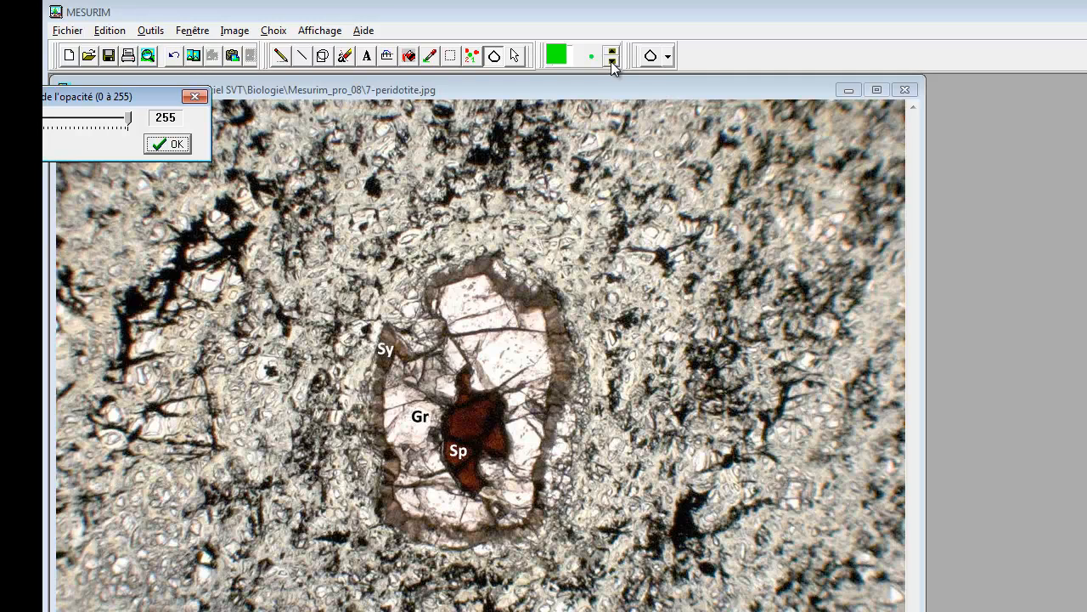
click(166, 144)
Measure the dark red Sp crystal's surface by tracing a thin polygon around it, and undo the kept outline and result label.
click(611, 61)
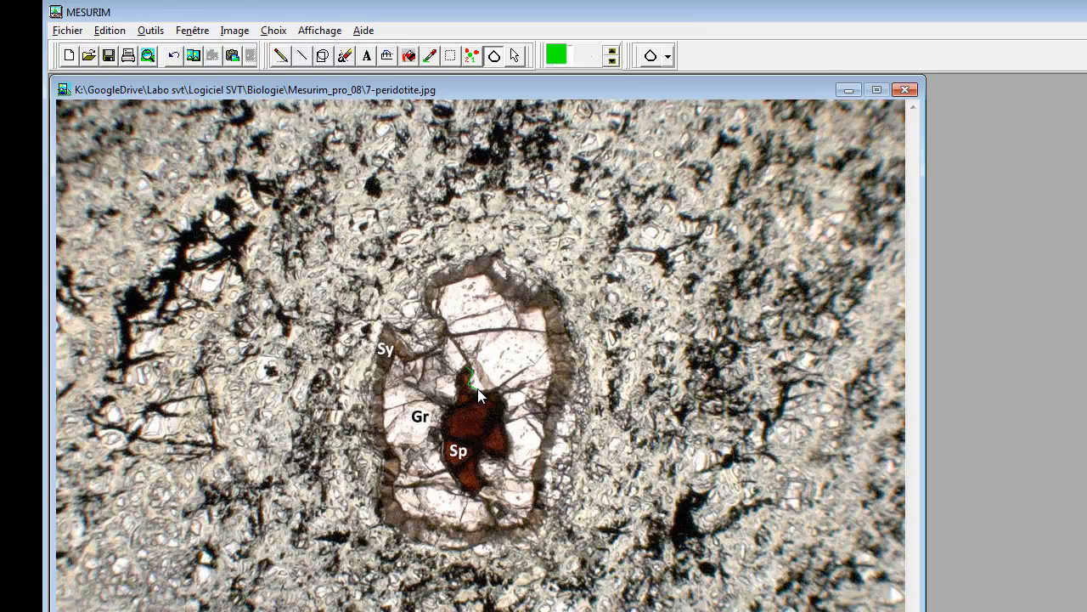
mouse_move(494, 390)
mouse_down()
mouse_move(508, 456)
mouse_move(483, 450)
mouse_move(478, 495)
mouse_move(459, 491)
mouse_move(444, 423)
mouse_move(466, 373)
mouse_up()
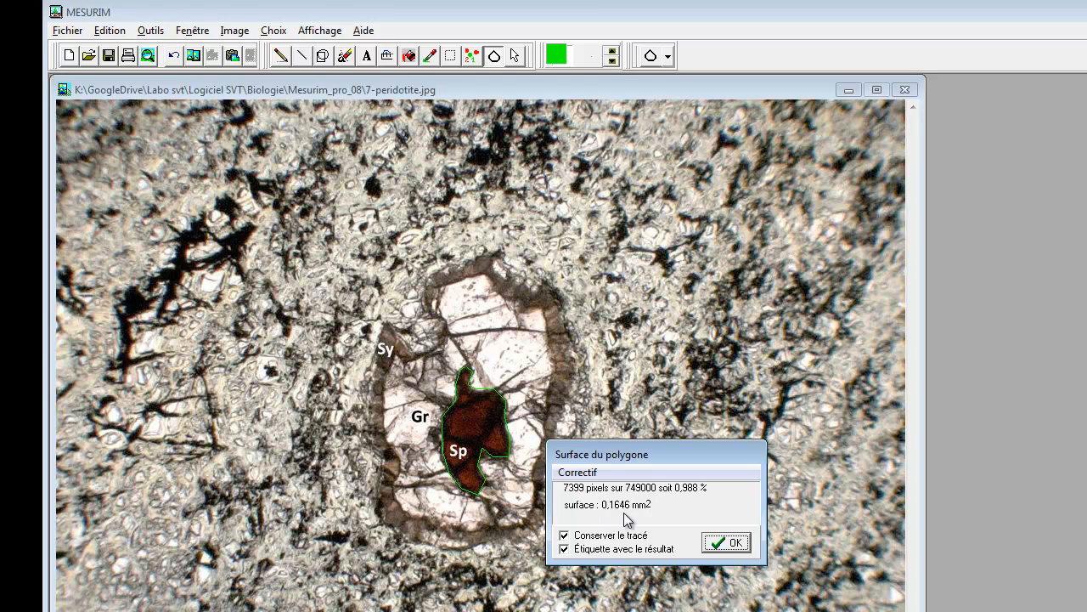
click(713, 548)
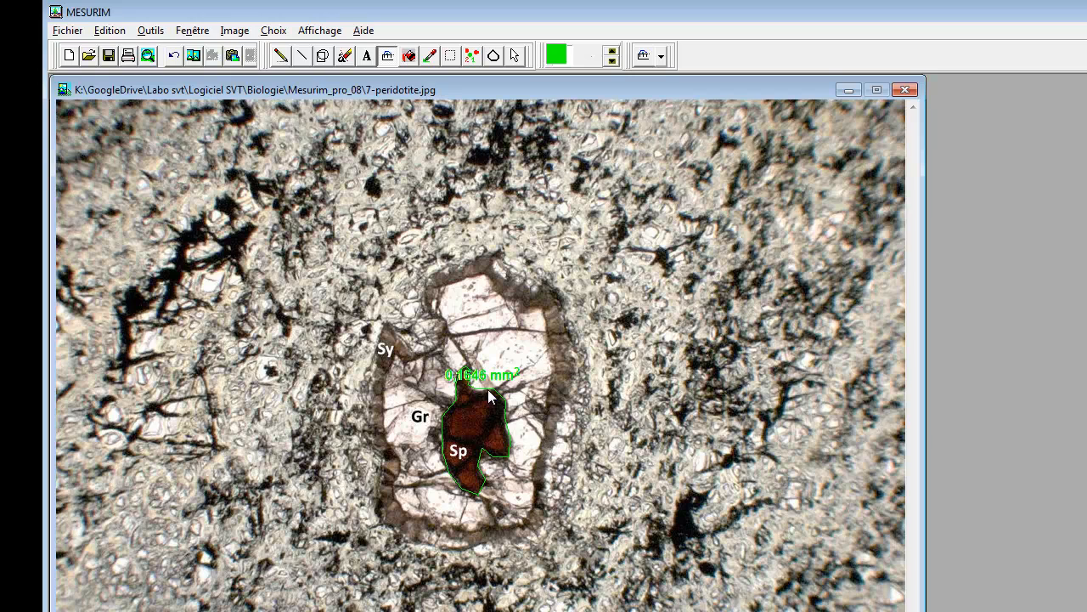
click(174, 55)
click(175, 55)
Paint the white Gr mineral zone surrounding the Sp crystal green with a thick freehand pencil.
click(282, 58)
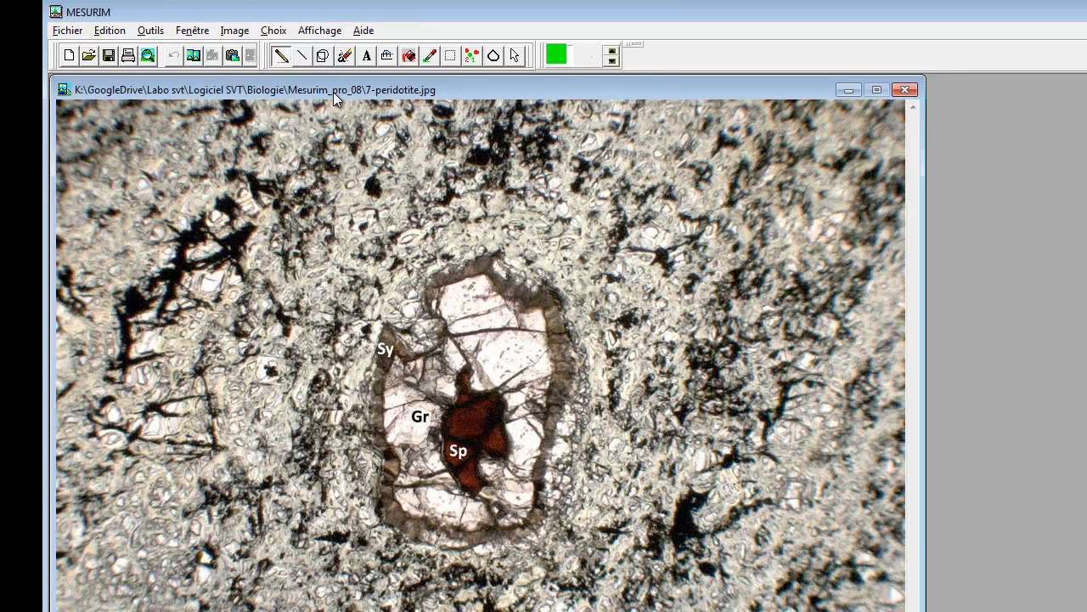
click(612, 50)
click(611, 50)
mouse_move(468, 327)
mouse_down()
mouse_move(438, 297)
mouse_move(463, 283)
mouse_move(537, 329)
mouse_move(503, 347)
mouse_move(481, 382)
mouse_move(530, 385)
mouse_up()
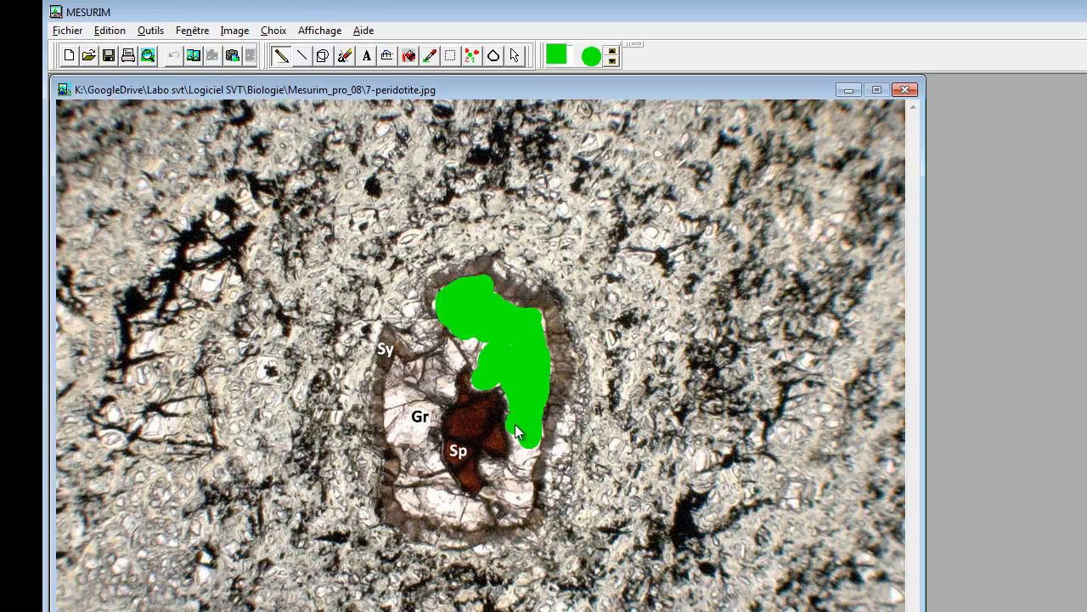
mouse_move(524, 500)
mouse_down()
mouse_move(508, 505)
mouse_move(490, 474)
mouse_move(518, 472)
mouse_move(515, 448)
mouse_up()
drag(218, 241, 222, 284)
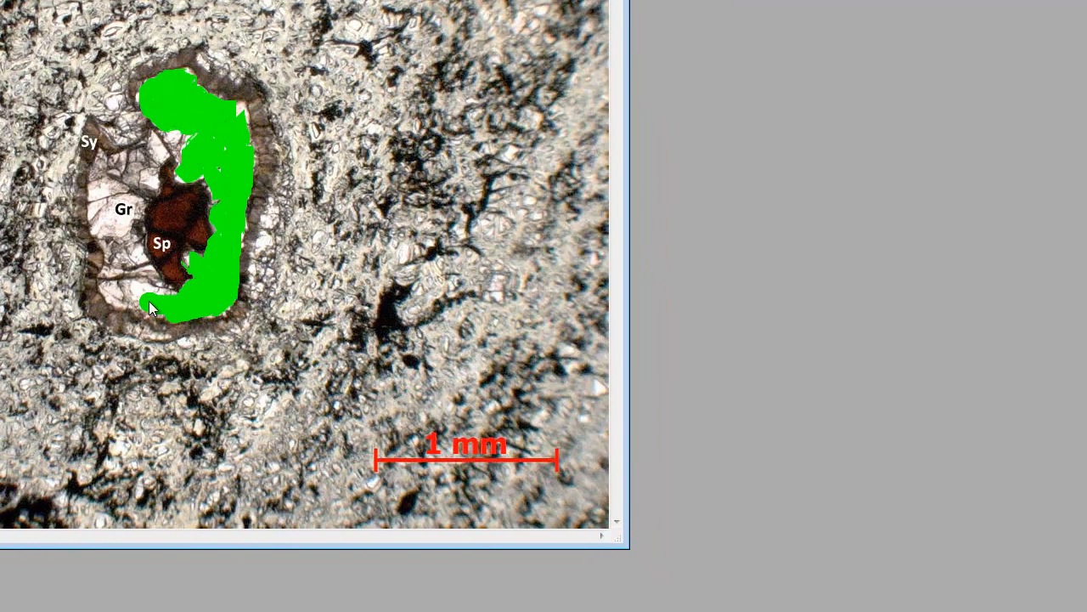
drag(116, 297, 113, 283)
drag(132, 246, 119, 270)
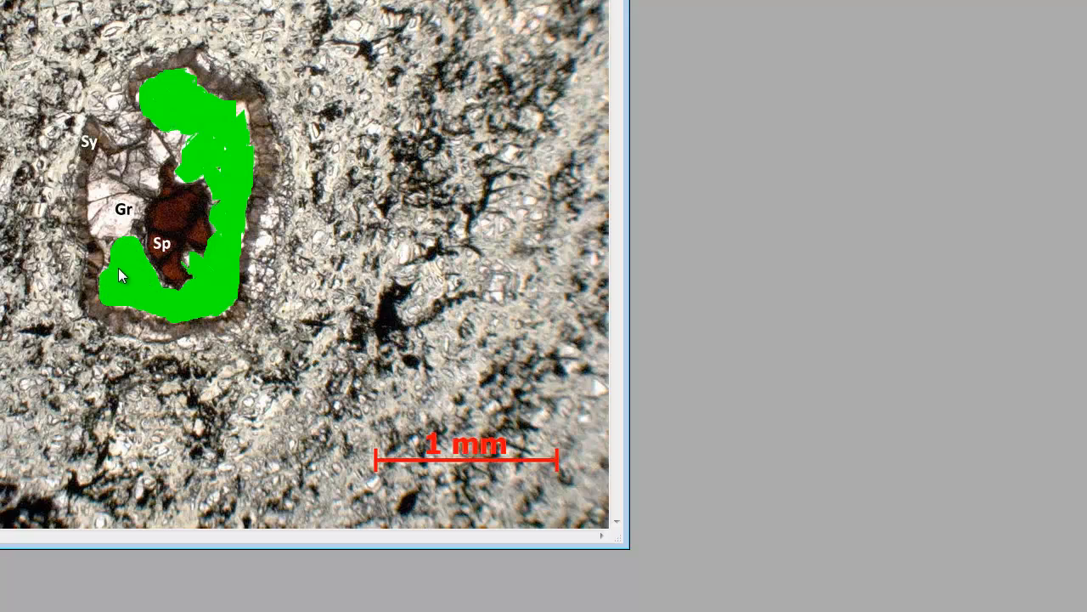
mouse_move(153, 227)
mouse_down()
mouse_move(170, 212)
mouse_move(133, 237)
mouse_move(99, 190)
mouse_move(100, 163)
mouse_move(106, 197)
mouse_up()
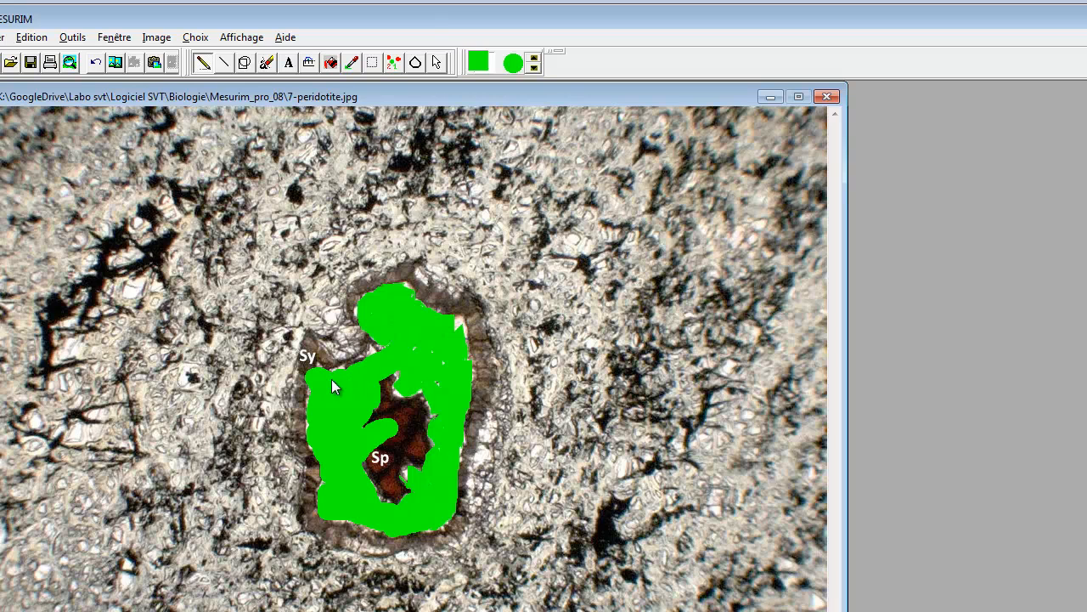
Undo the last green stroke and erase the paint spilling over the dark red Sp crystal.
key(ctrl+z)
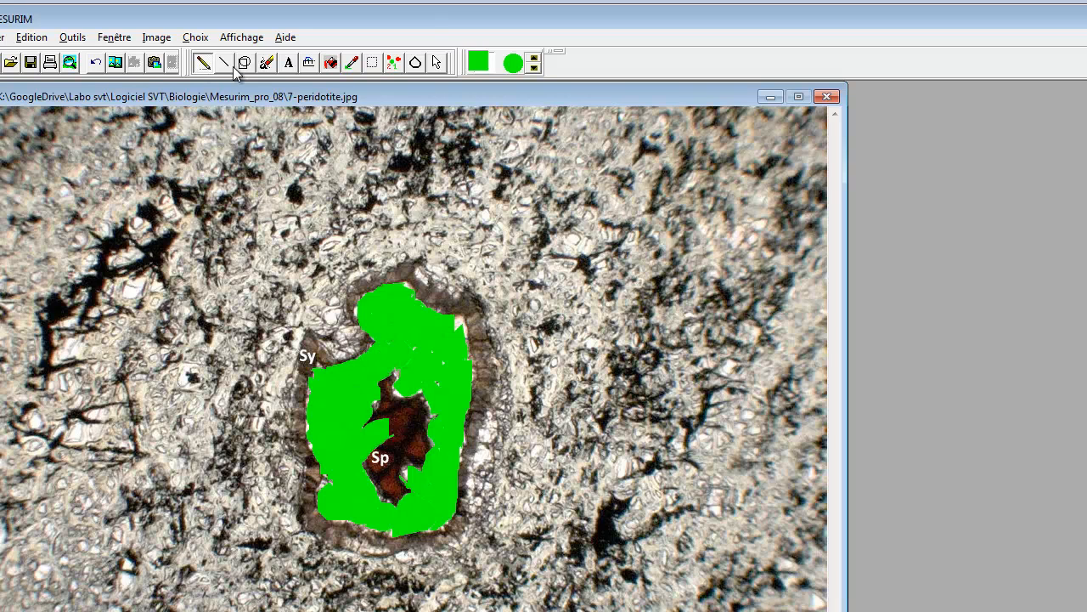
click(266, 68)
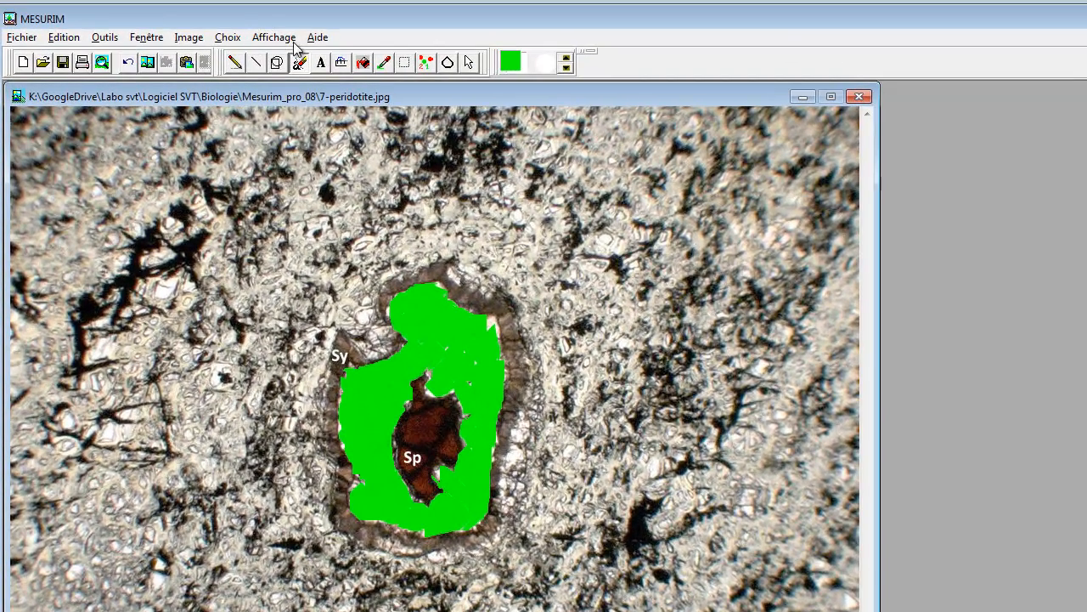
Display only the drawing layer (Calque) and open the surface measurement for the painted zone.
click(272, 40)
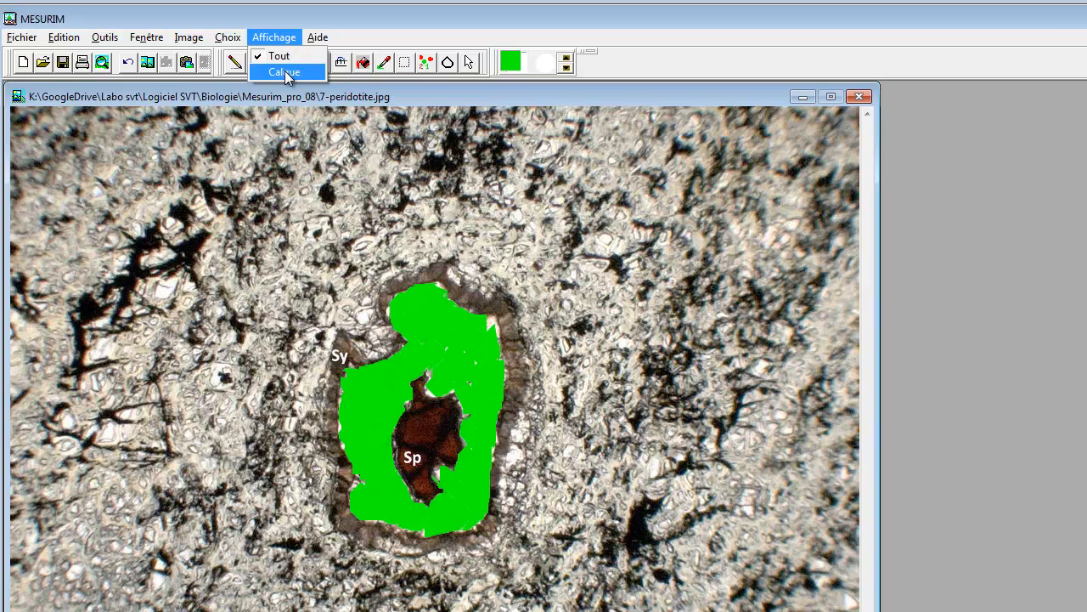
click(280, 72)
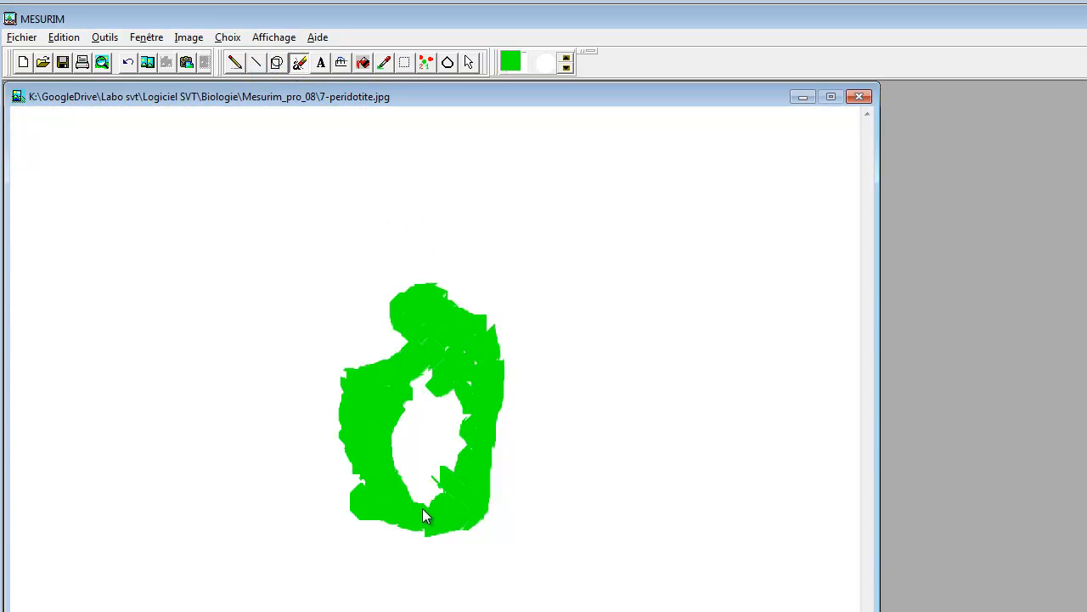
click(341, 64)
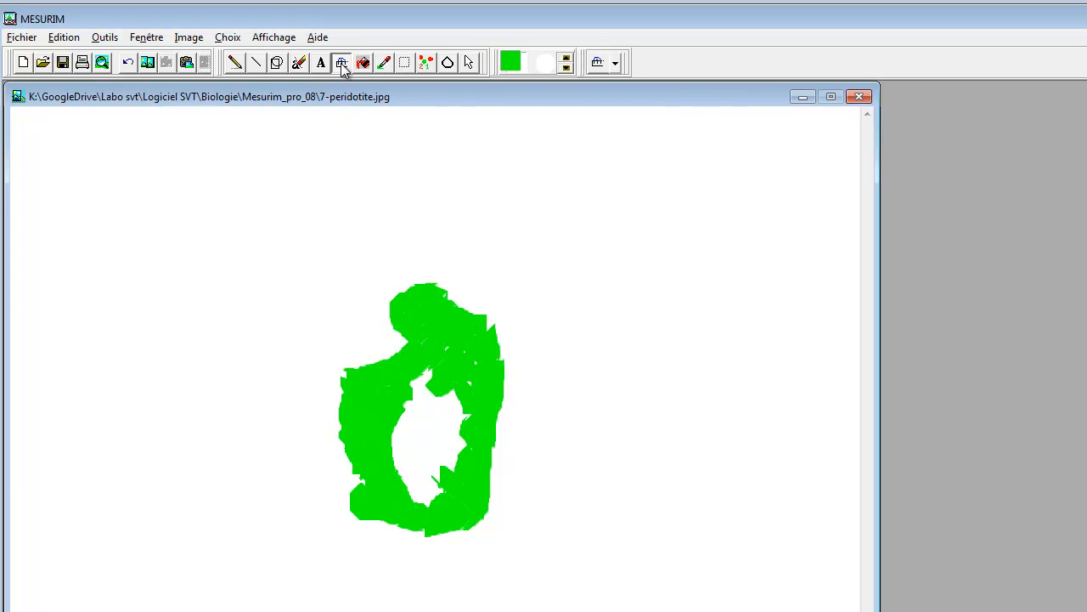
click(616, 65)
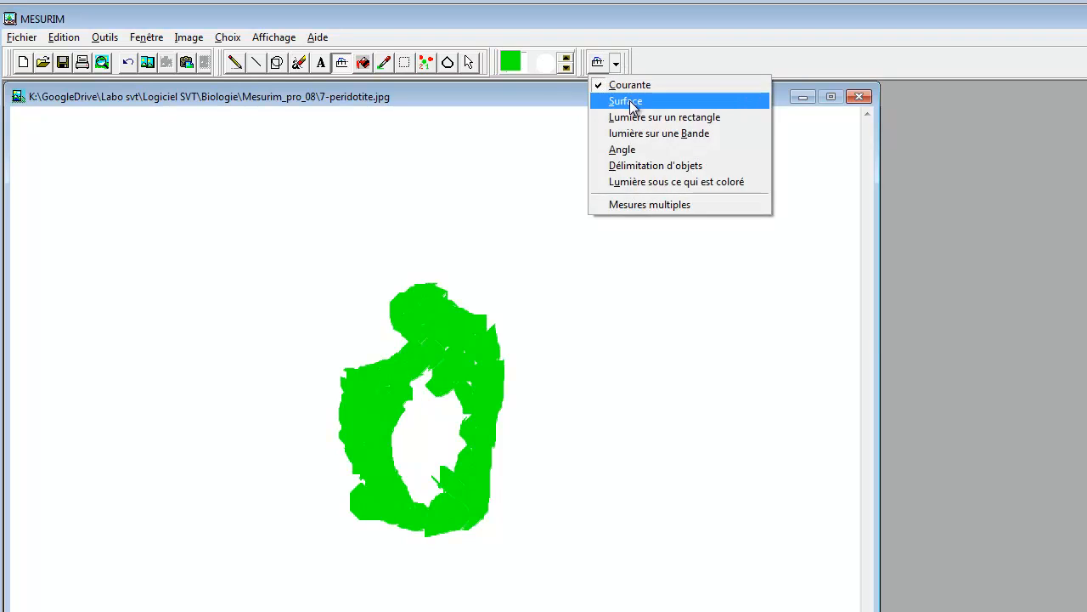
click(631, 100)
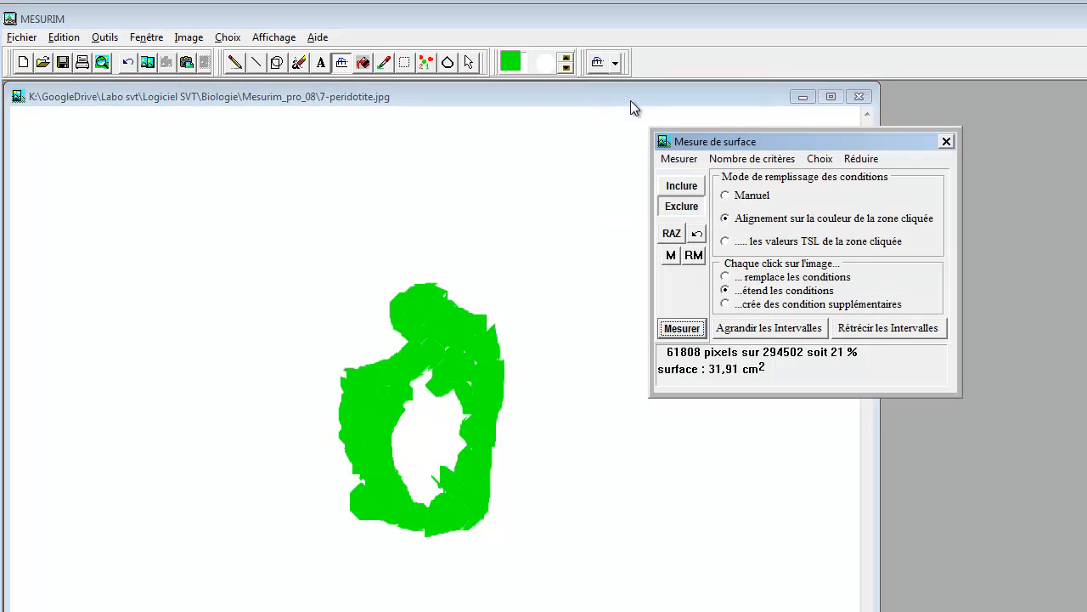
Set the marking colour for the surface measurement to red with an opacity of 255.
click(511, 61)
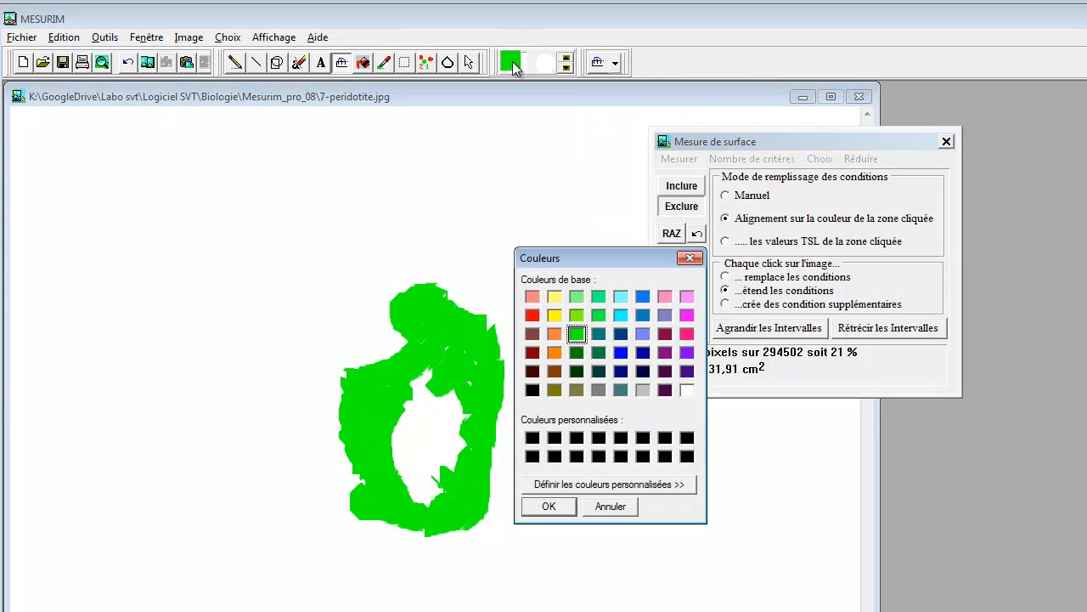
click(533, 317)
click(552, 506)
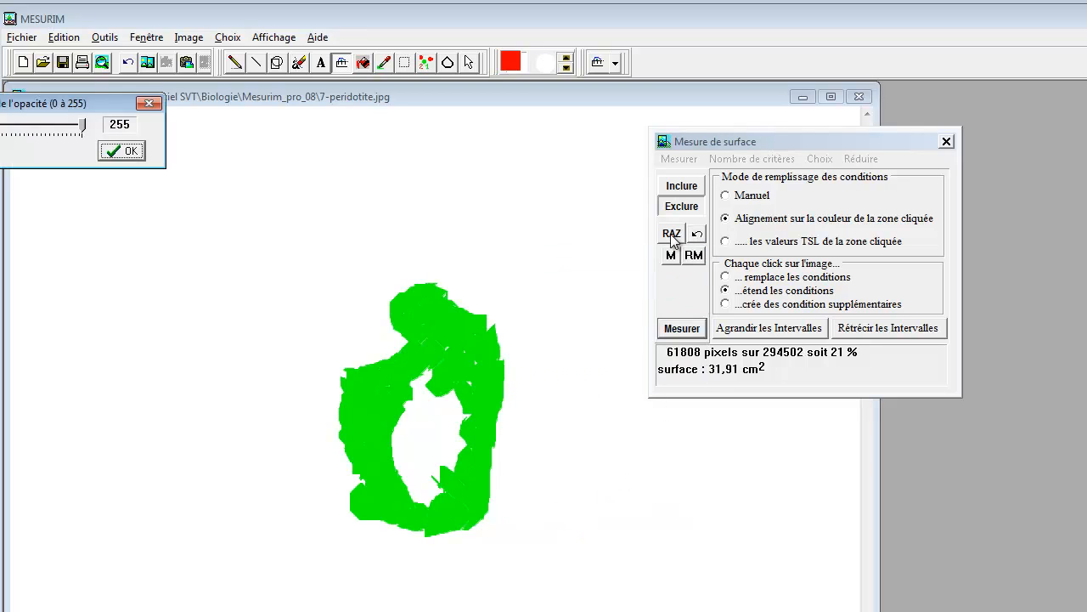
click(131, 151)
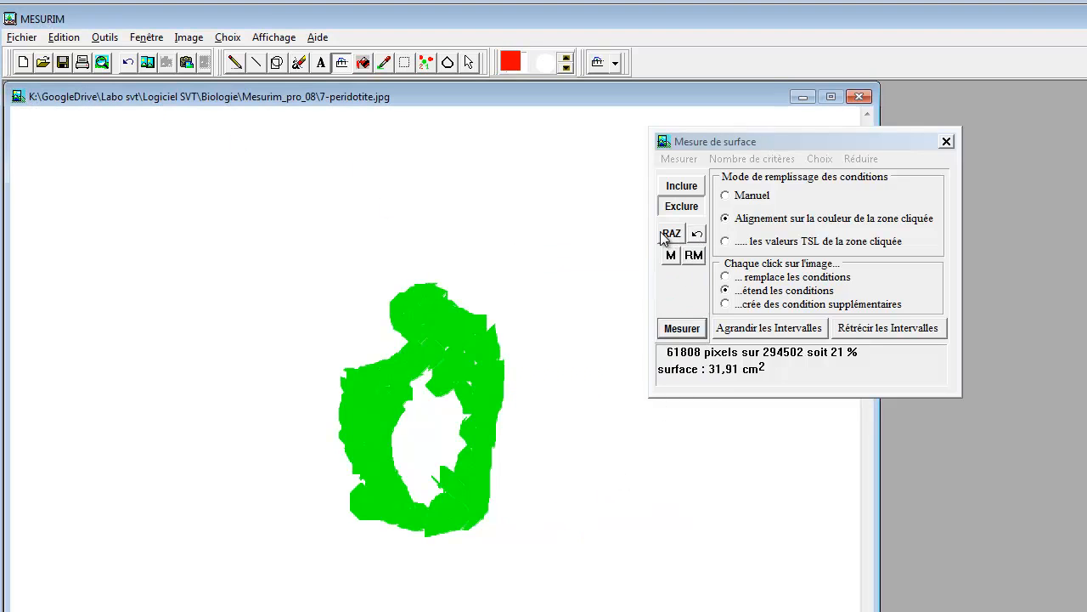
Reset the measurement criteria and try to measure the painted green zone by its sampled colour, keeping the always-true condition.
click(672, 236)
click(451, 340)
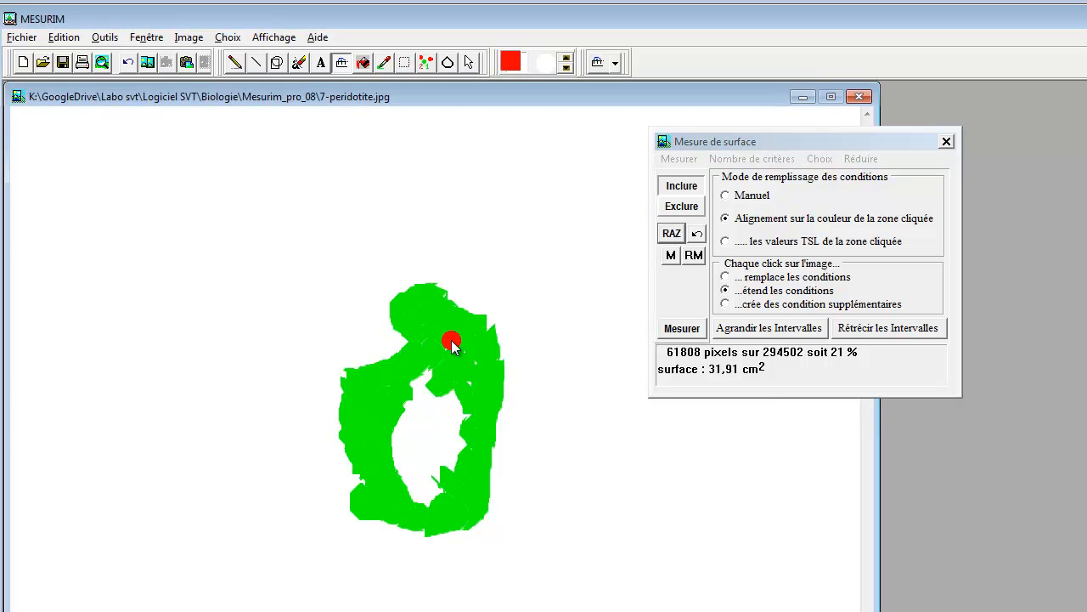
click(692, 330)
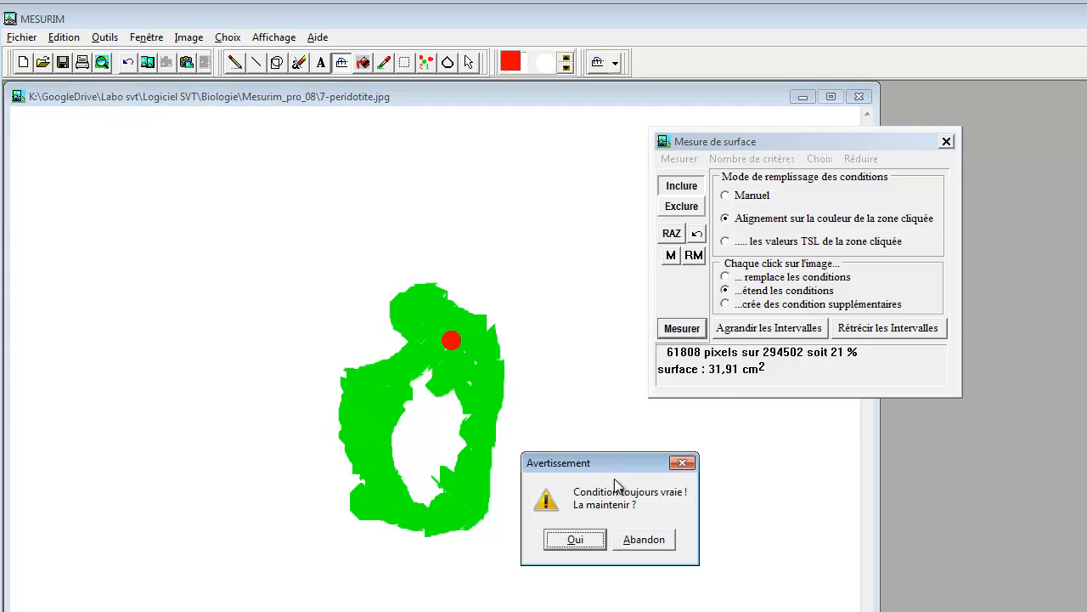
click(576, 542)
click(577, 543)
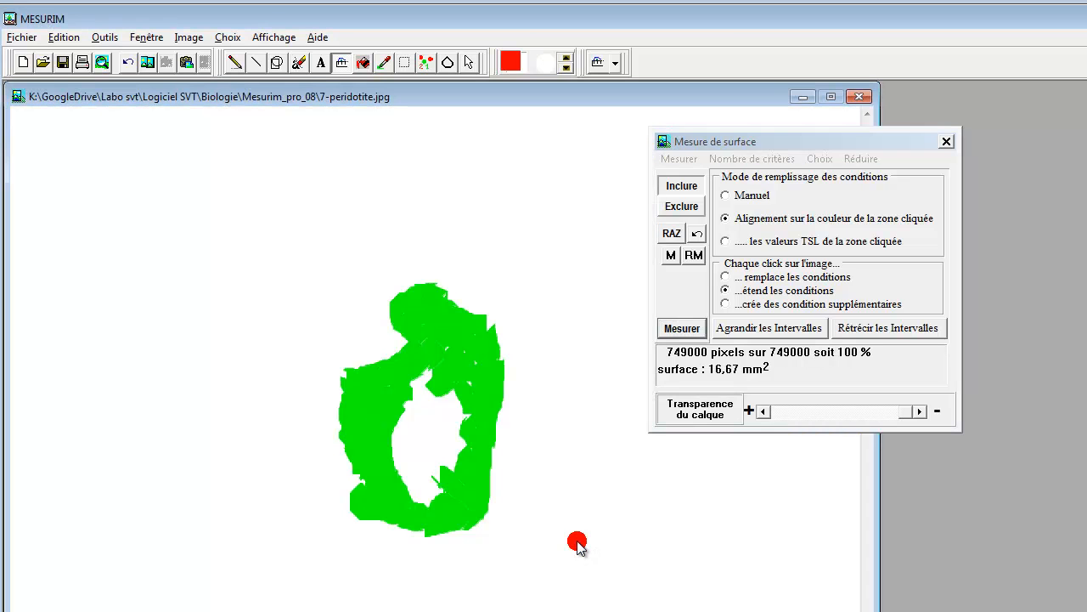
Try measuring again after sampling further spots in the painted green zone, again keeping the always-true condition.
click(458, 347)
mouse_move(458, 348)
mouse_down()
mouse_move(427, 348)
mouse_move(388, 382)
mouse_move(368, 430)
mouse_up()
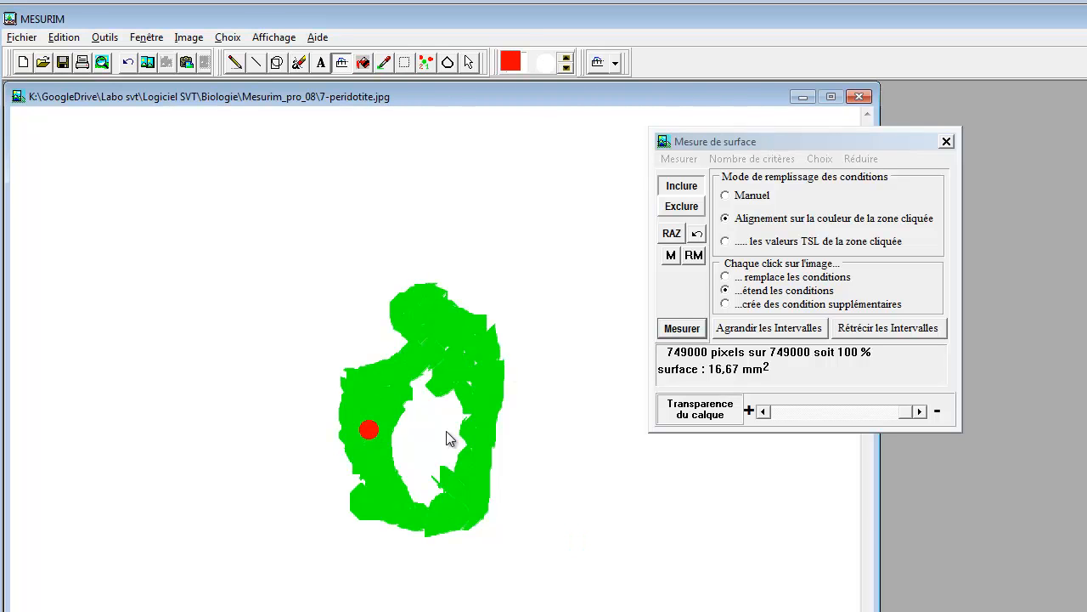
click(679, 331)
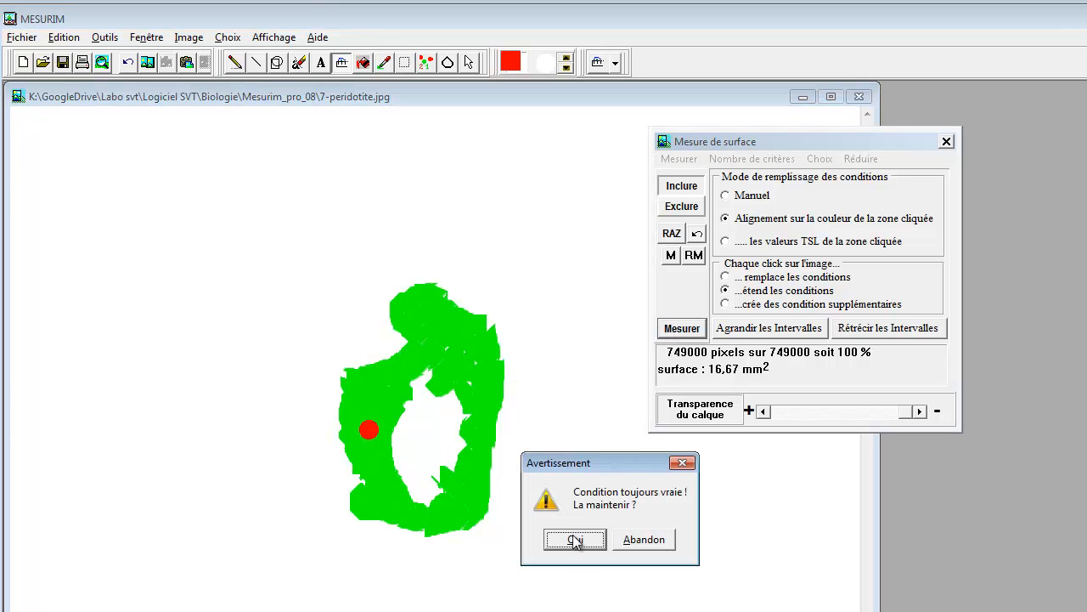
click(576, 541)
click(576, 541)
Reset the measurement criteria, measure the painted zone's surface from its sampled green colour, and close the surface measurement.
click(672, 234)
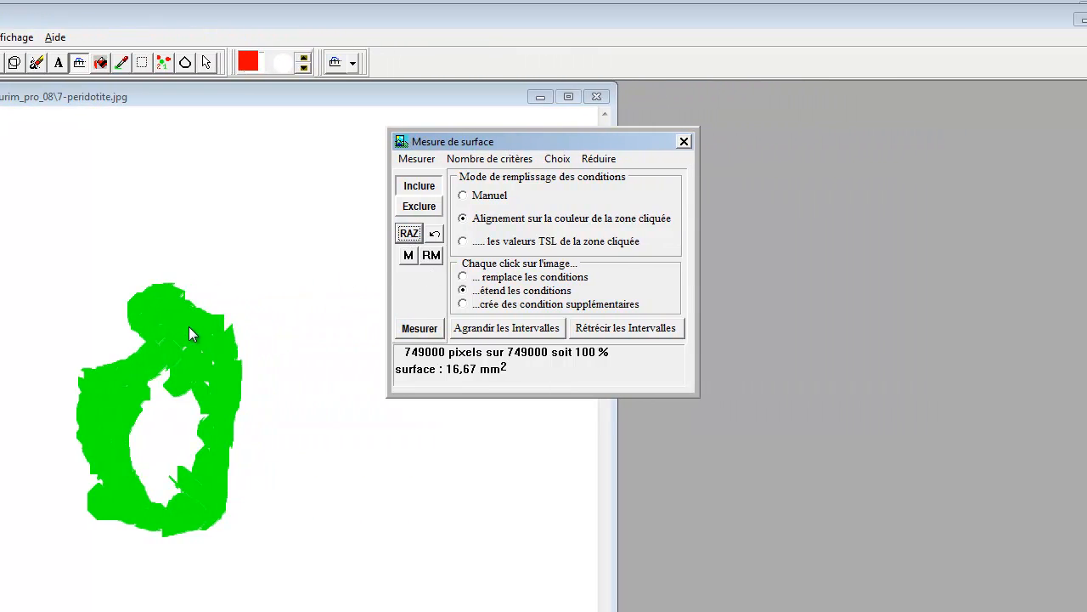
click(445, 338)
click(421, 329)
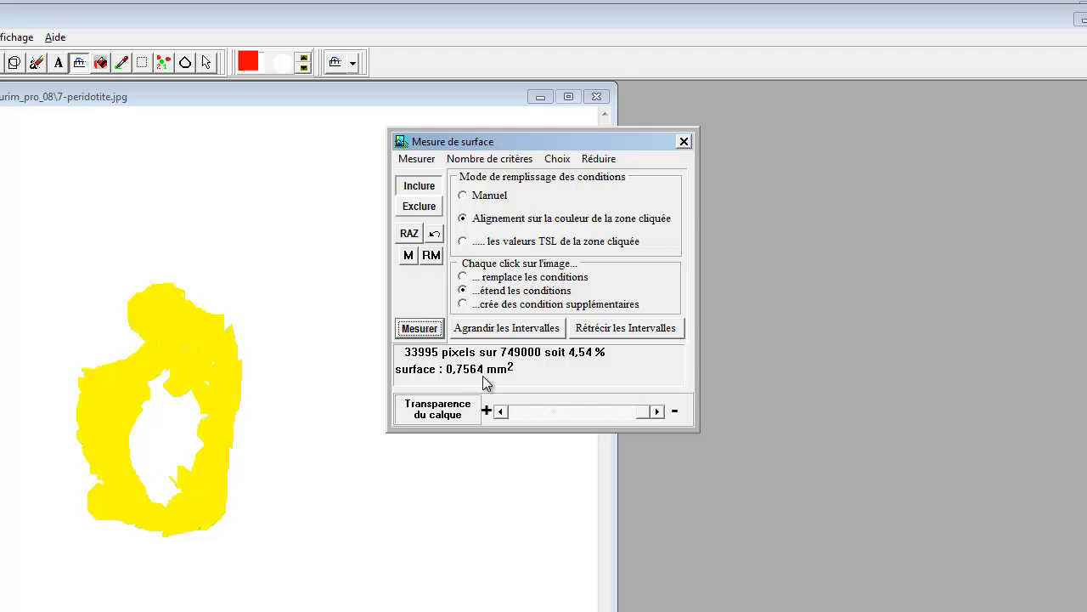
drag(642, 413, 662, 425)
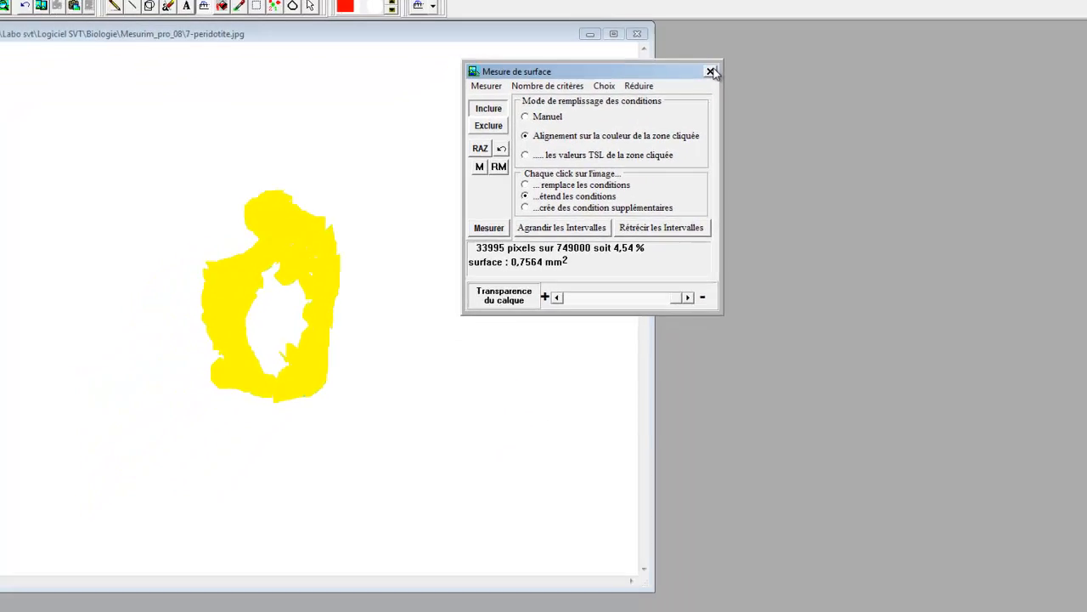
click(683, 141)
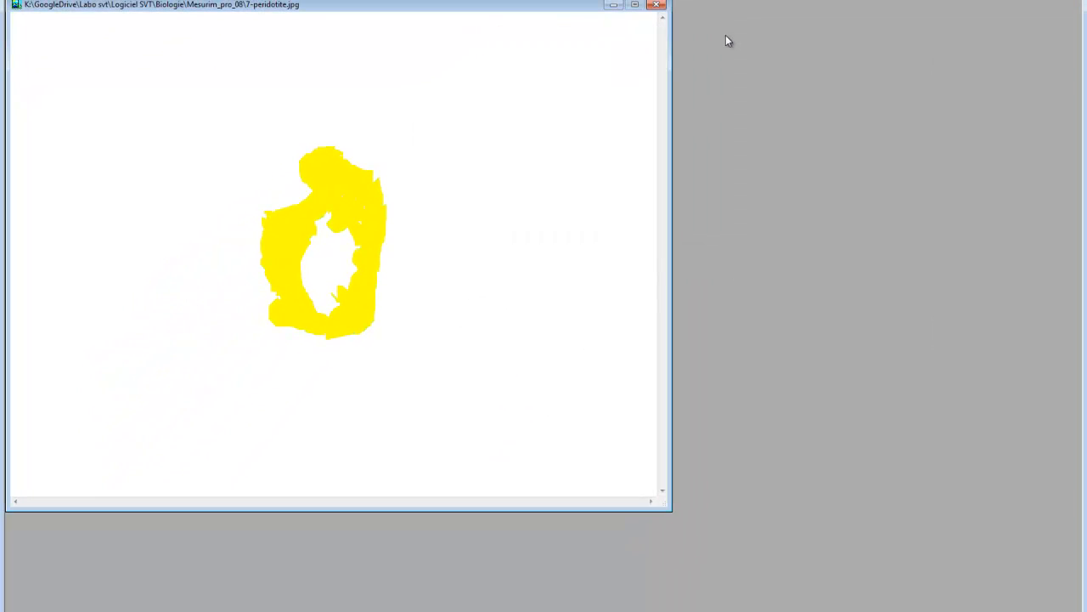
Close the 7-peridotite.jpg image without saving it.
click(661, 6)
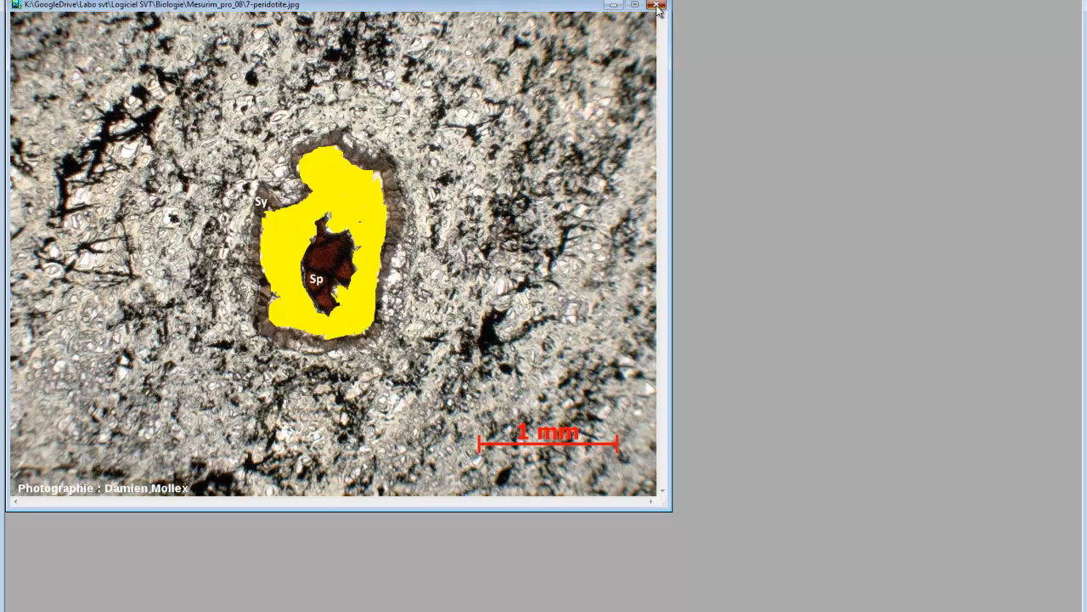
click(660, 7)
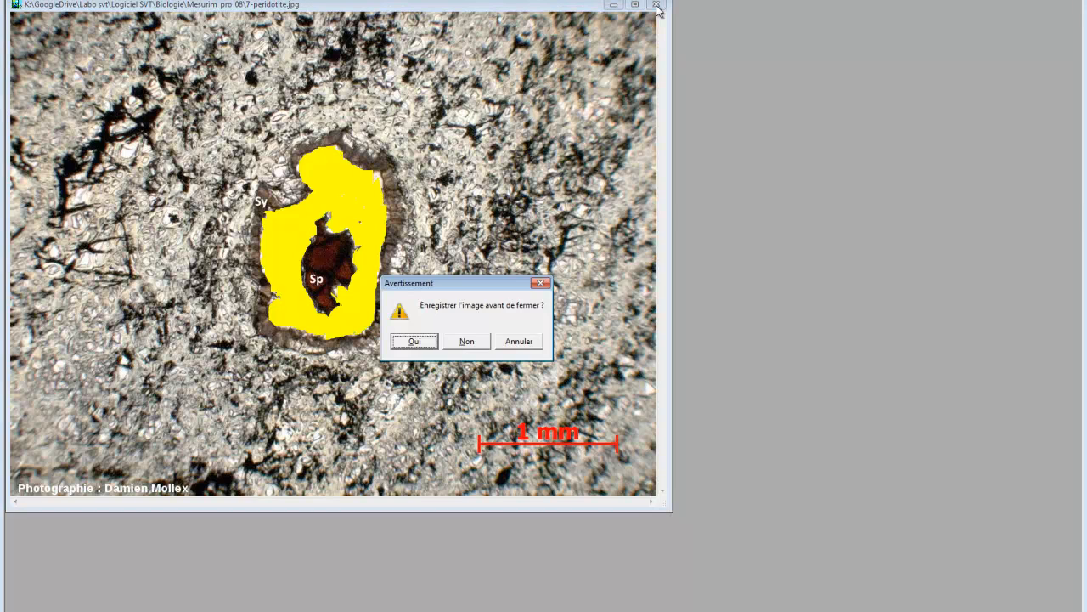
click(465, 341)
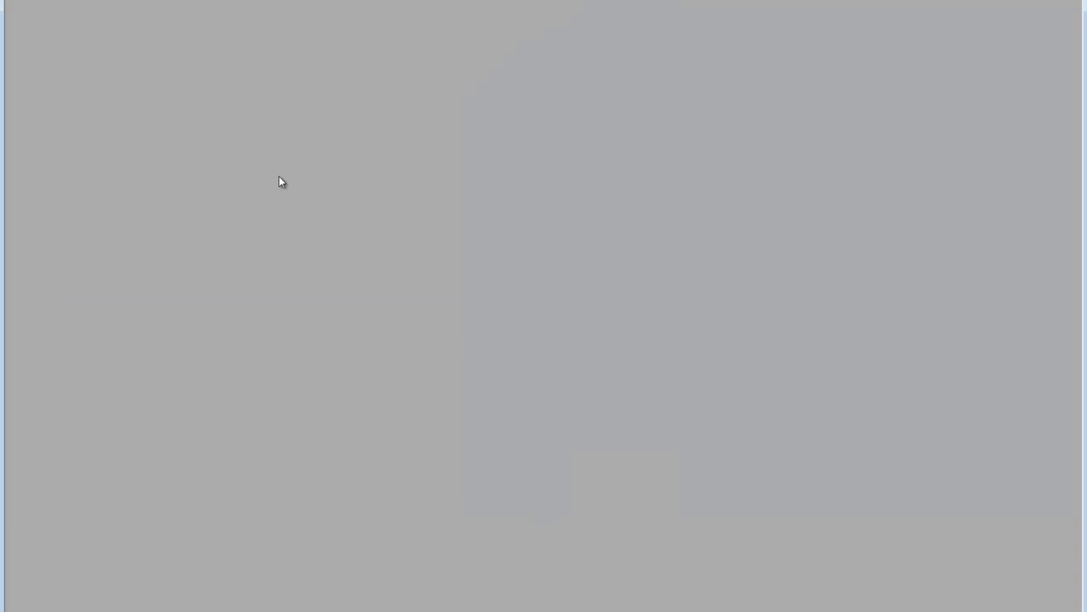